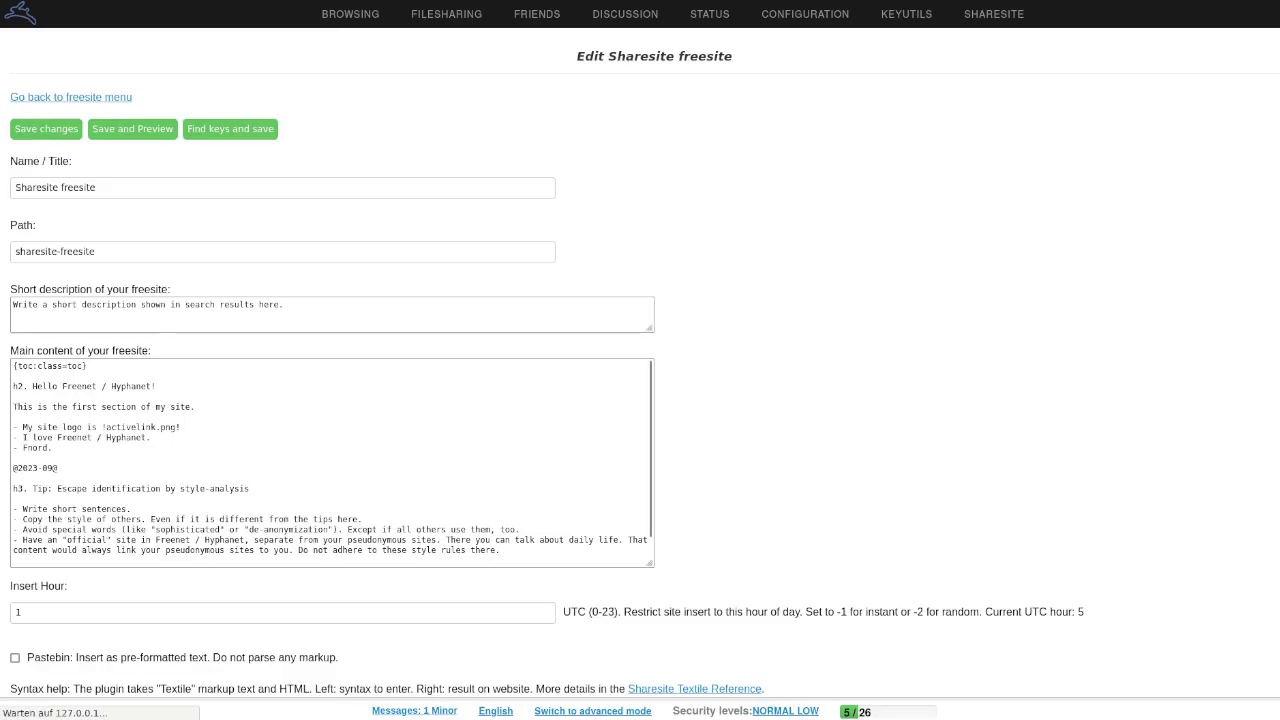
Change the freesite's name to "My first freesite!" and save it
type("My first frees")
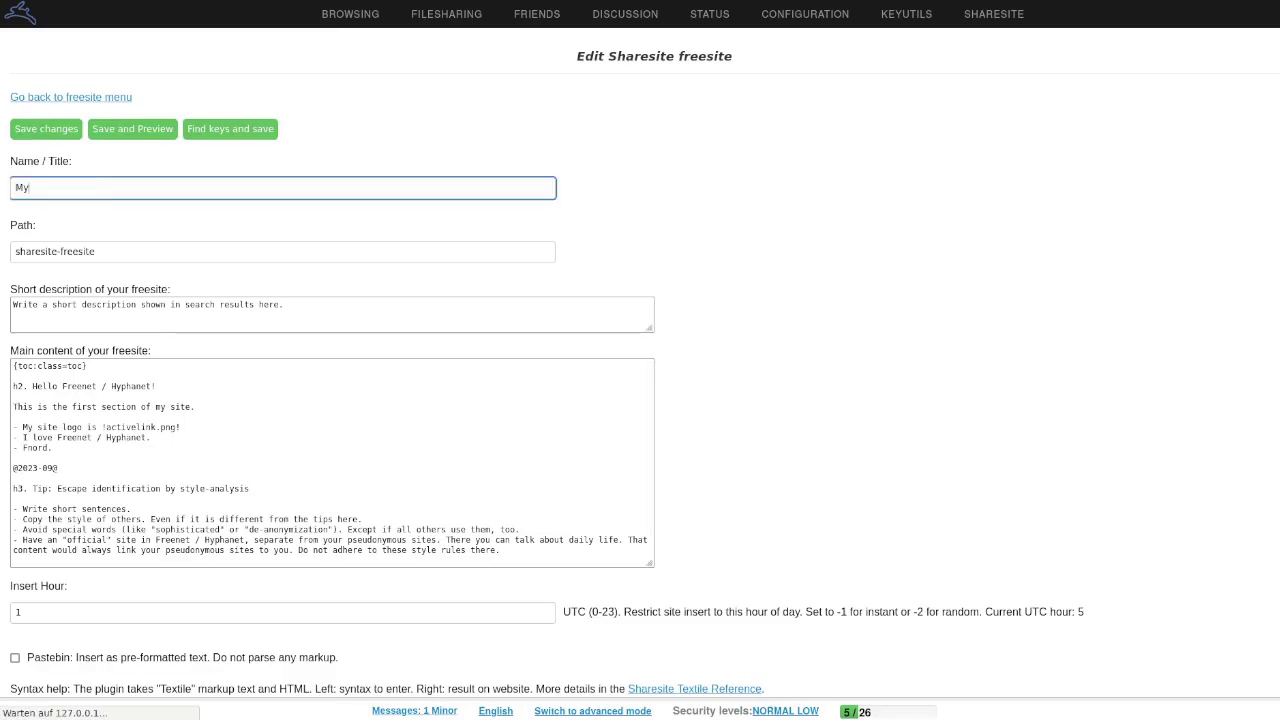
type("ite!")
left_click(14, 478)
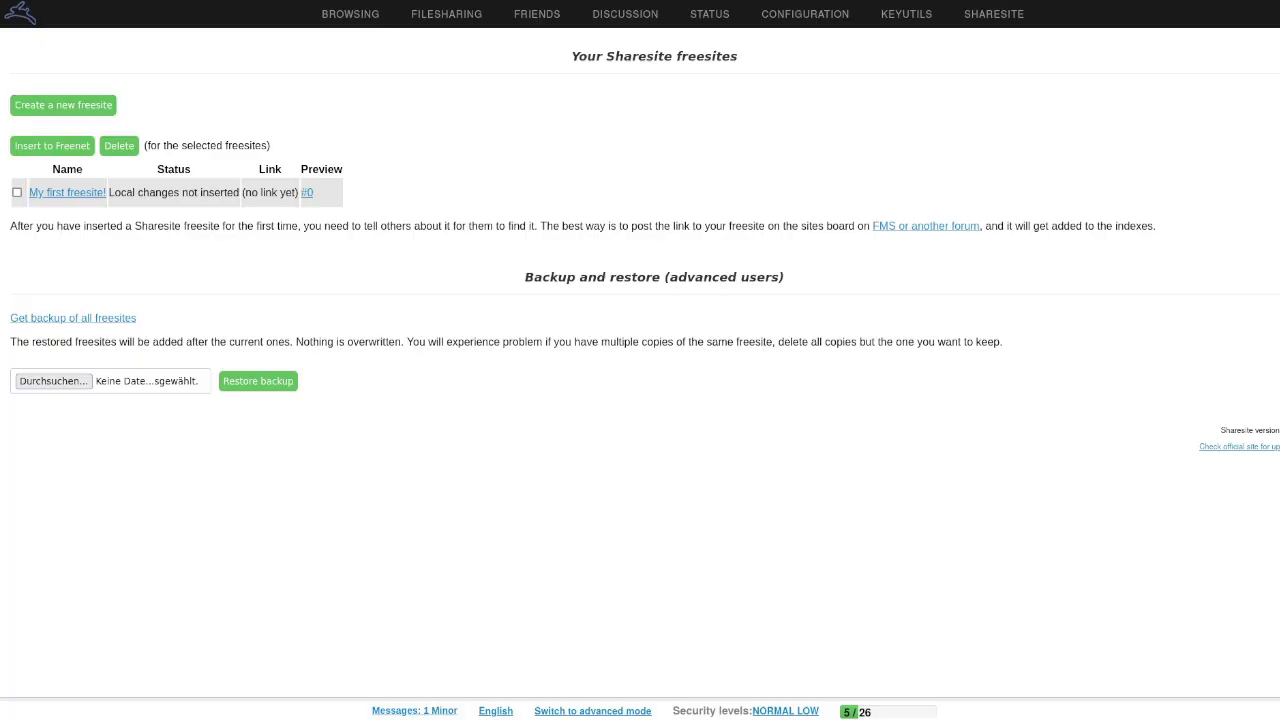
Reopen "My first freesite!" and add the heading "h2. My site is uploading while I watch a video" above the Hello section of its main content
left_click(67, 192)
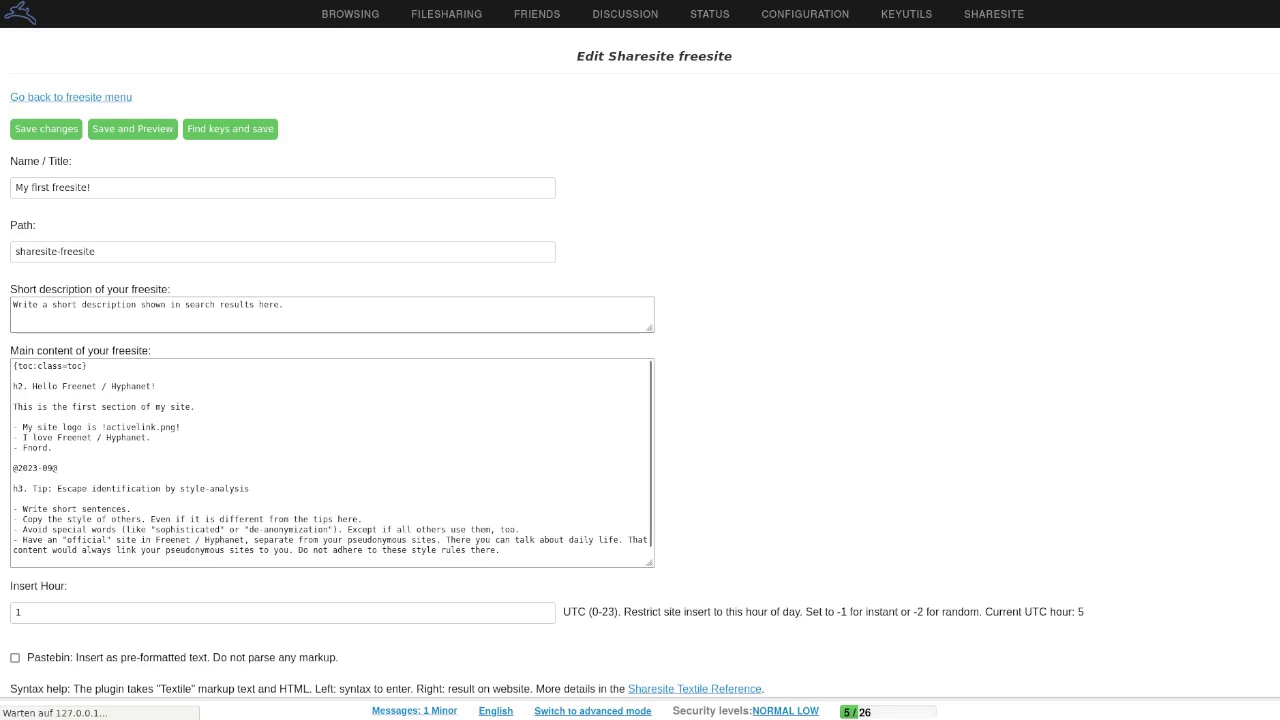
left_click(332, 314)
key("Tab")
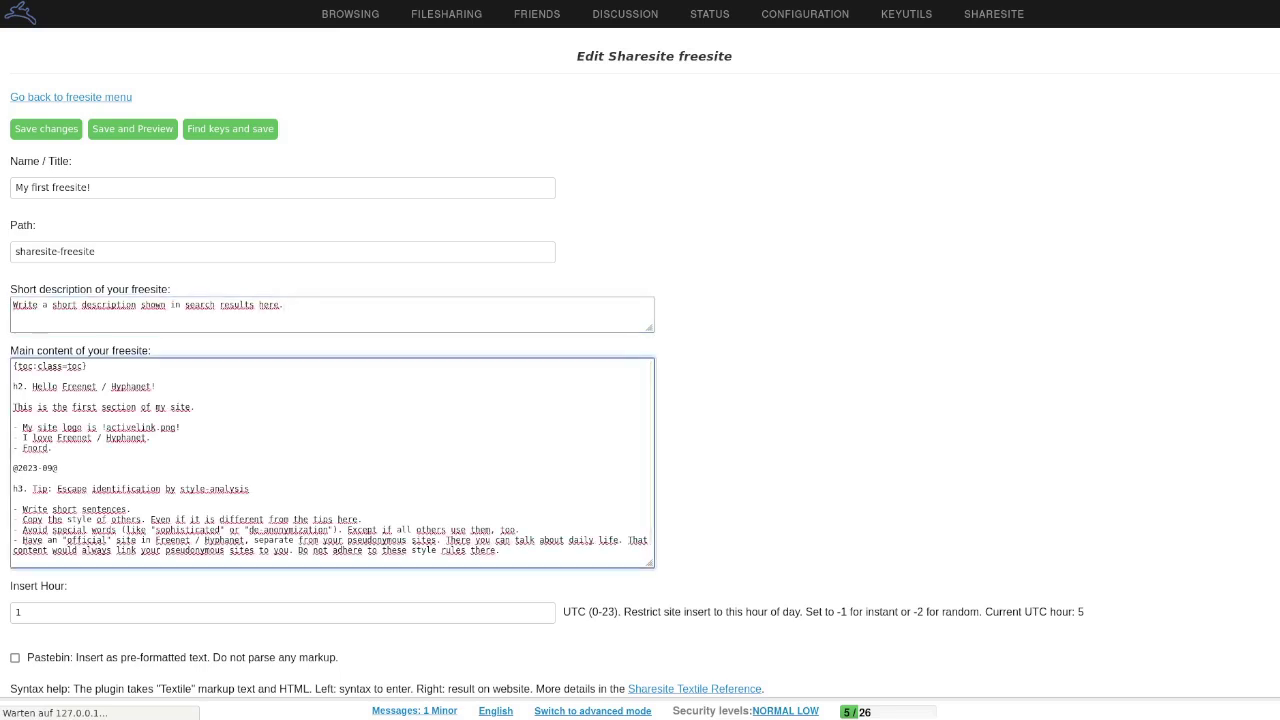
key("Return")
key("Return")
type("h")
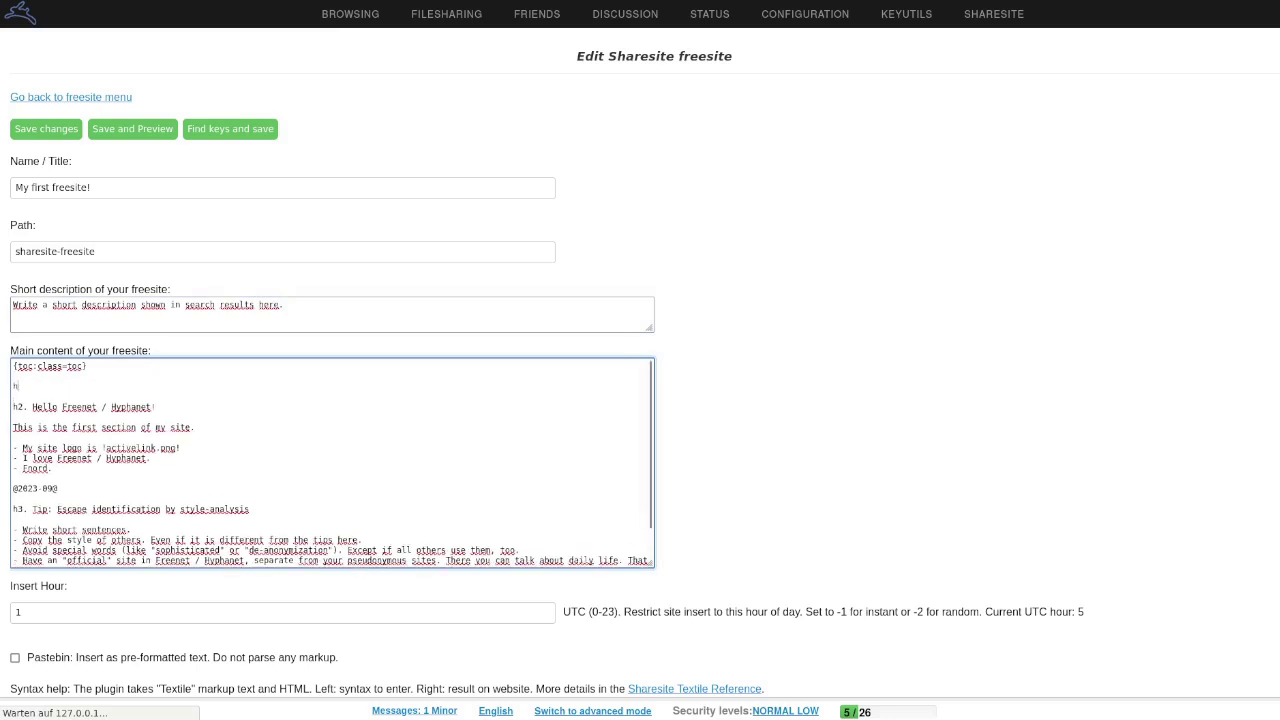
type("2. My site is uploading wh")
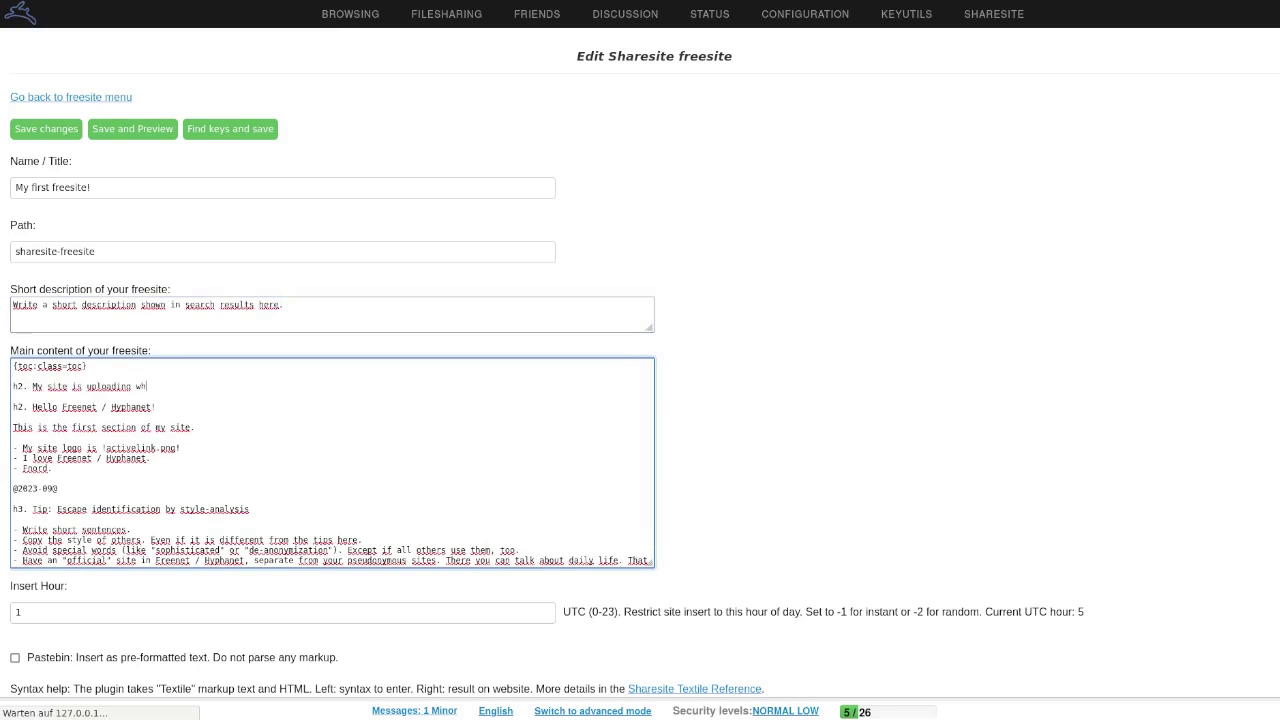
type("ile I watch a video!")
key("BackSpace")
Add the text ":-)" below the new heading, and save and preview the freesite
key("Return")
key("Return")
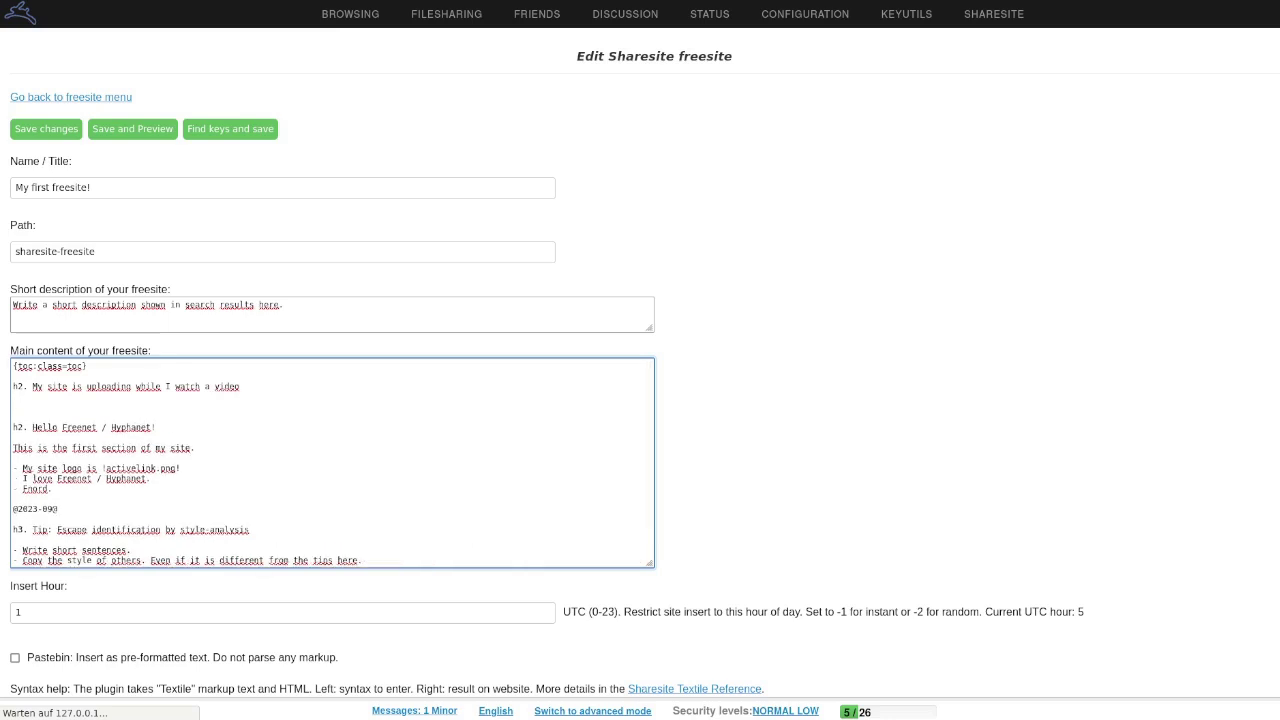
type(":-)")
left_click(132, 128)
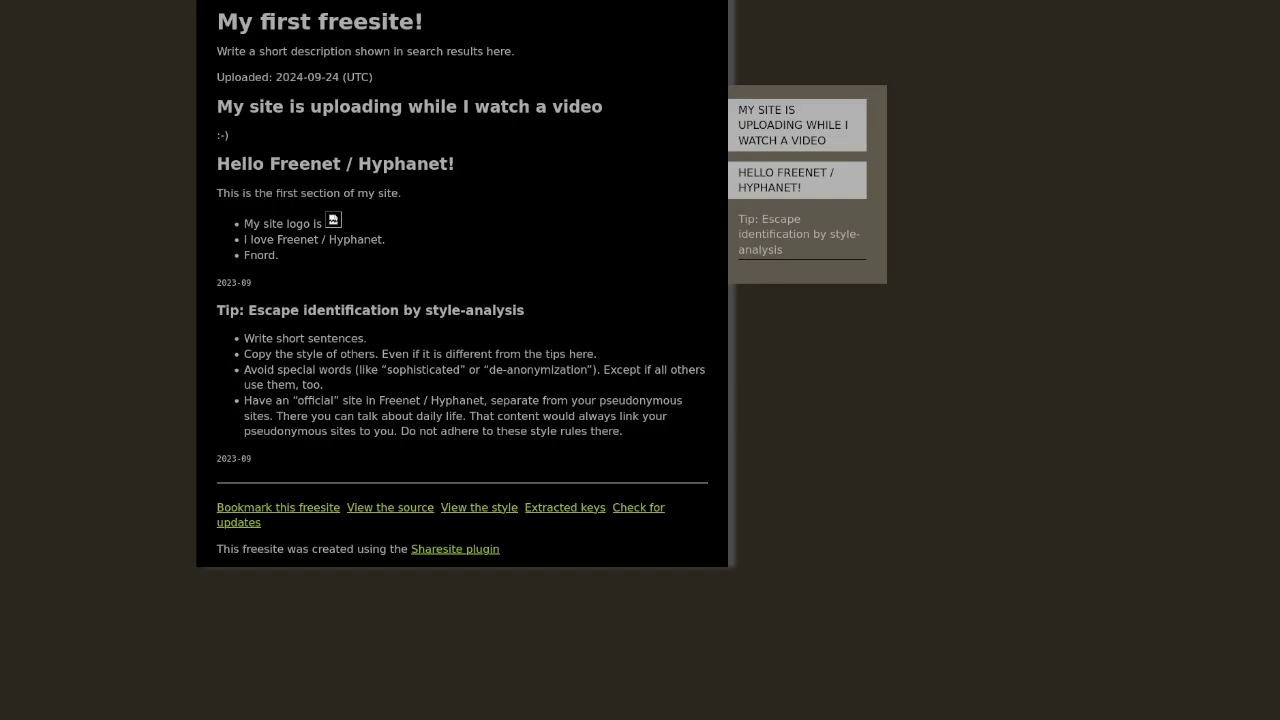
left_click_drag(230, 135, 217, 106)
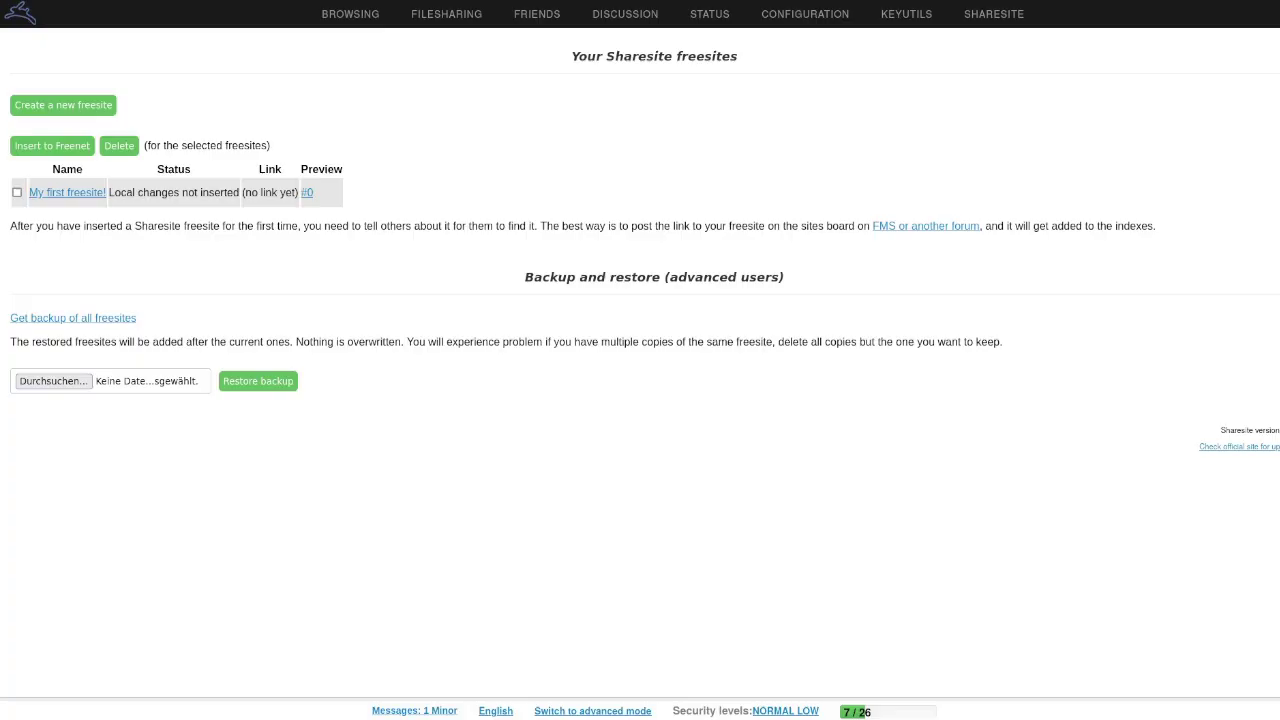
Set the insert hour of "My first freesite!" to -1, save it, and insert the freesite to Freenet
left_click(17, 192)
left_click(67, 192)
scroll(330, 460, "down", 3)
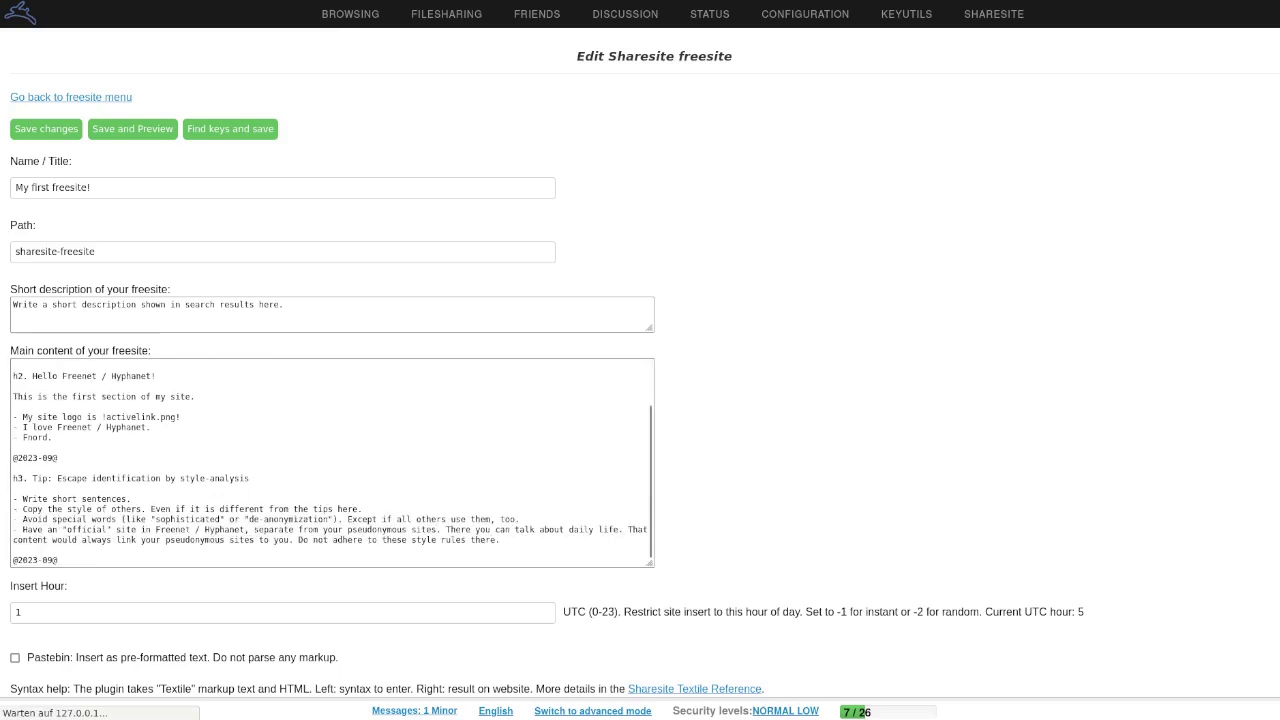
left_click(100, 612)
key("Home")
type("-")
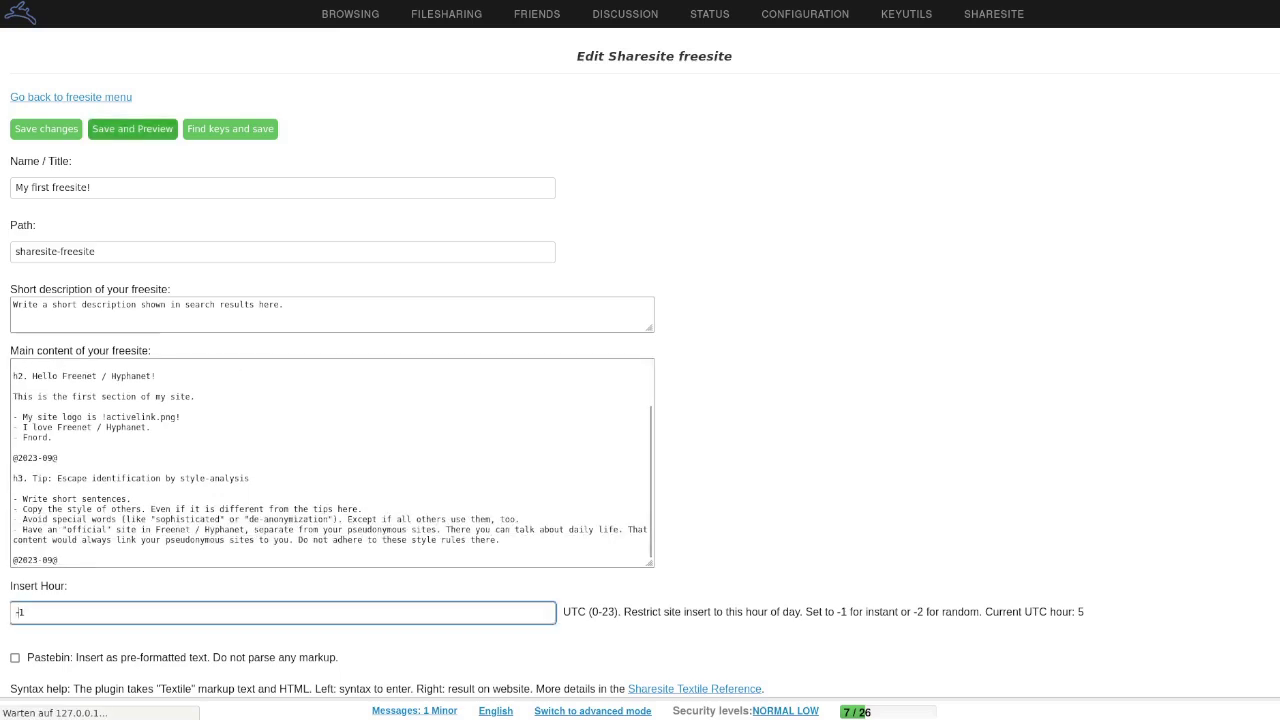
left_click(46, 128)
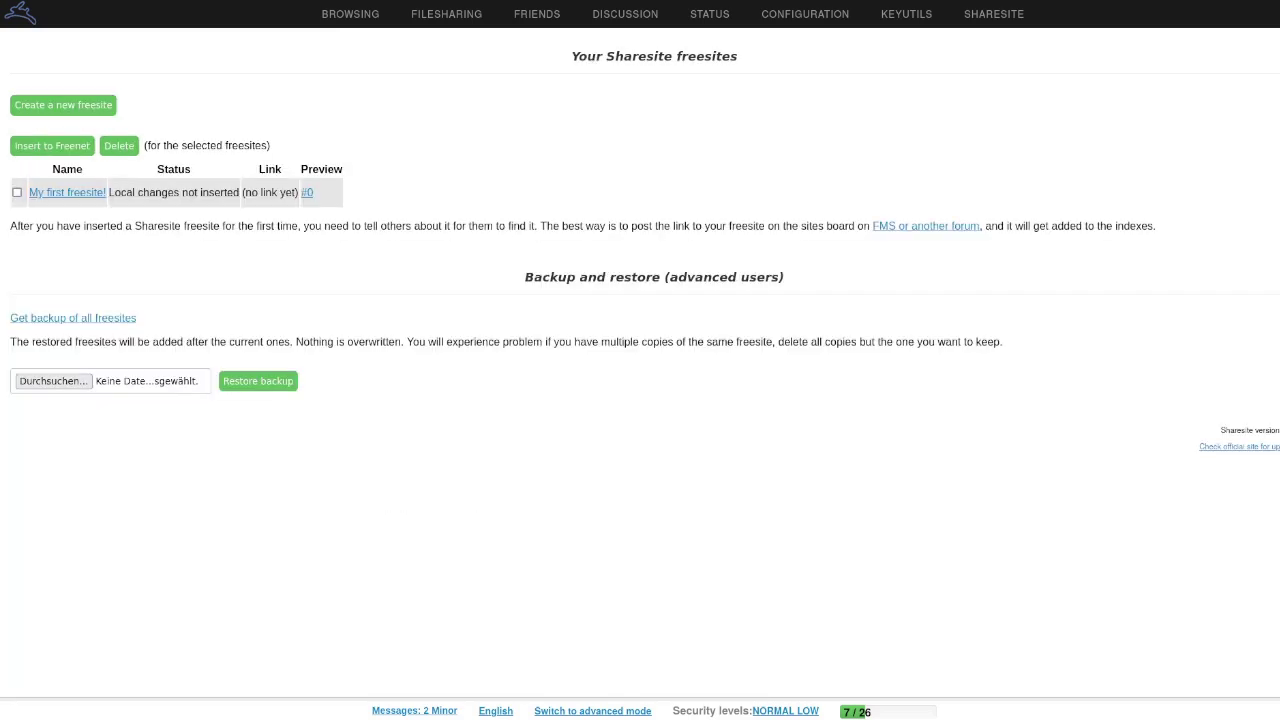
left_click(52, 145)
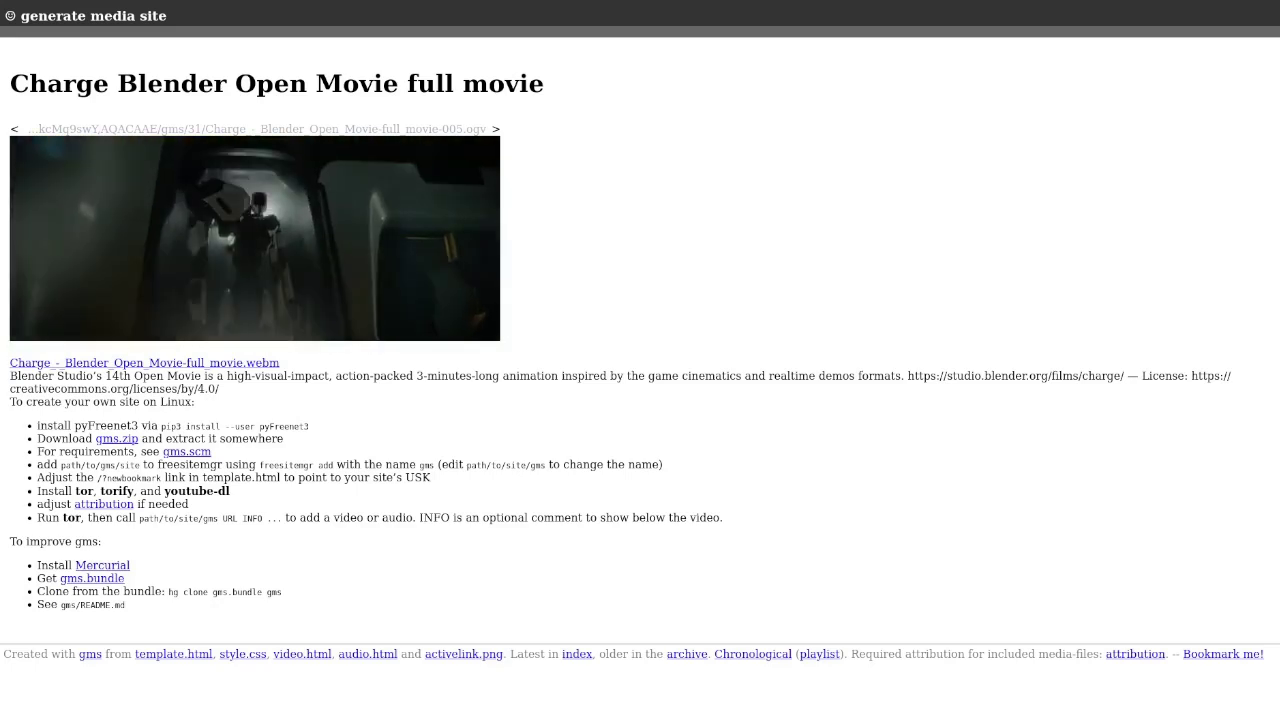
Examine the description and licence below the Charge Blender Open Movie video
left_click_drag(219, 389, 10, 376)
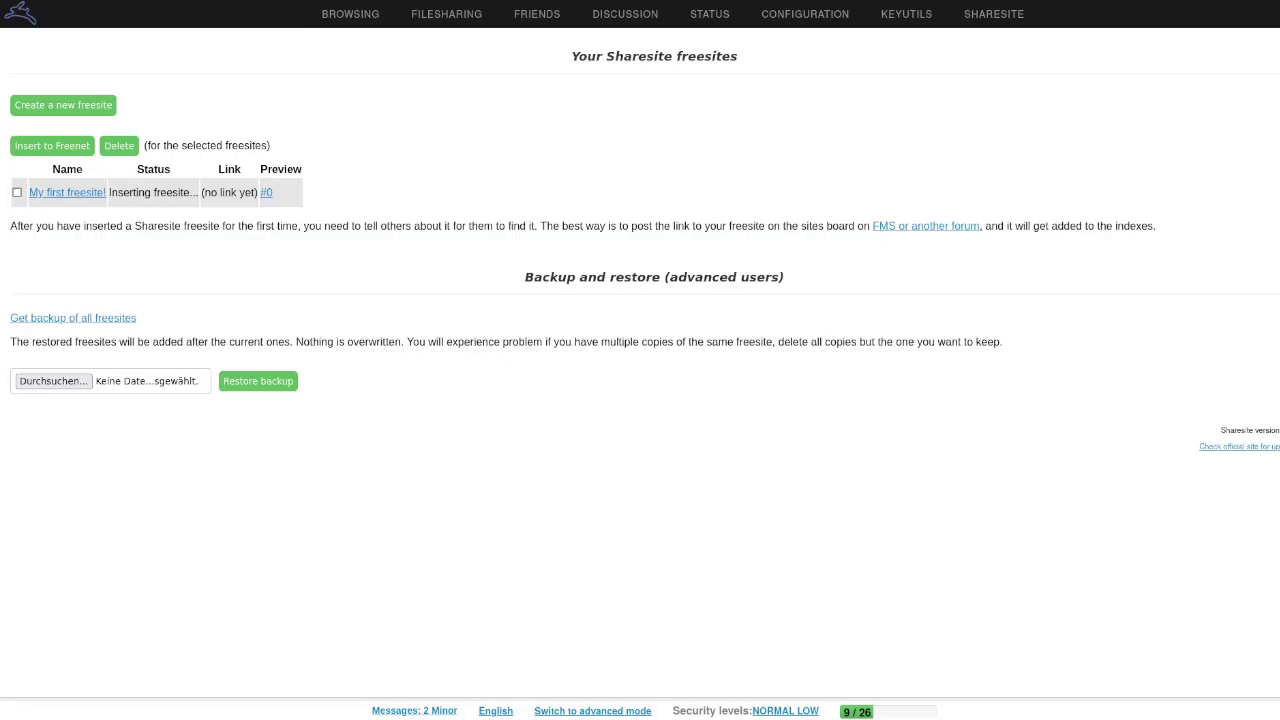
Open the node's bookmarks page in a new tab, and from it the Freenet First Steps site in another tab
right_click(346, 15)
left_click(419, 26)
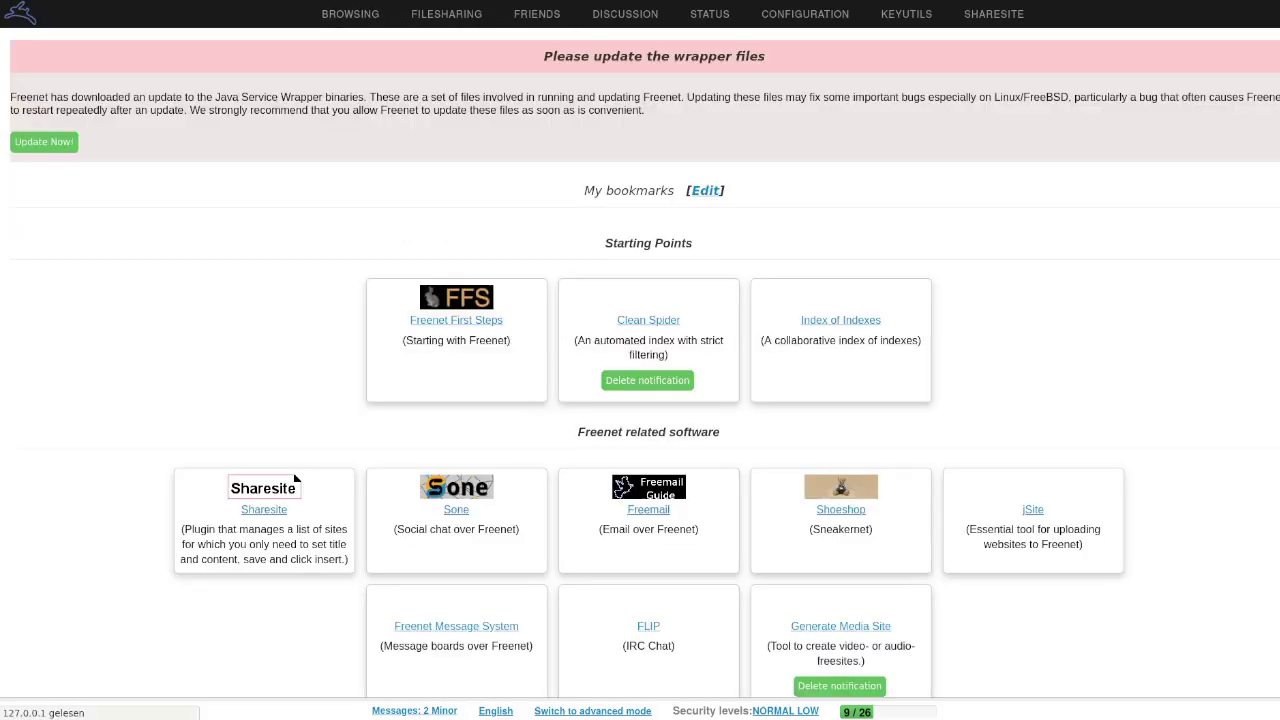
right_click(456, 320)
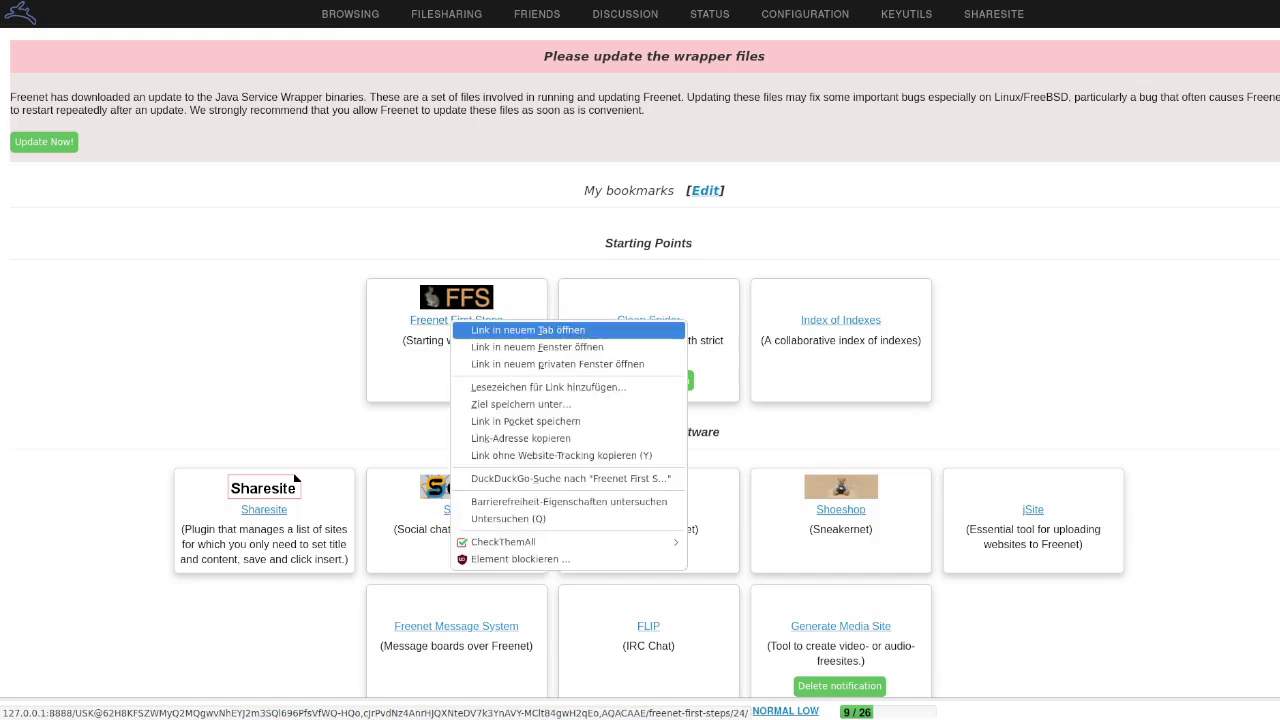
left_click(528, 329)
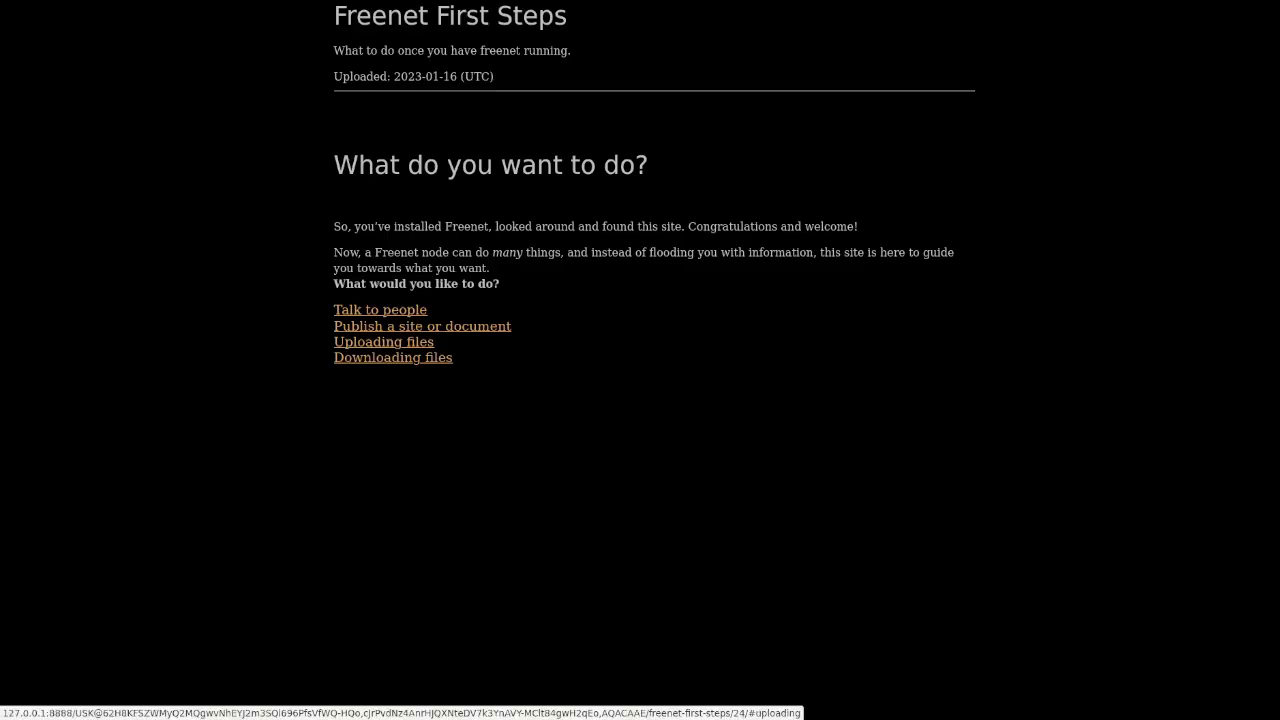
Read the Sharesite instructions in the guide's section on publishing a site or document, and return to the site types
left_click(422, 326)
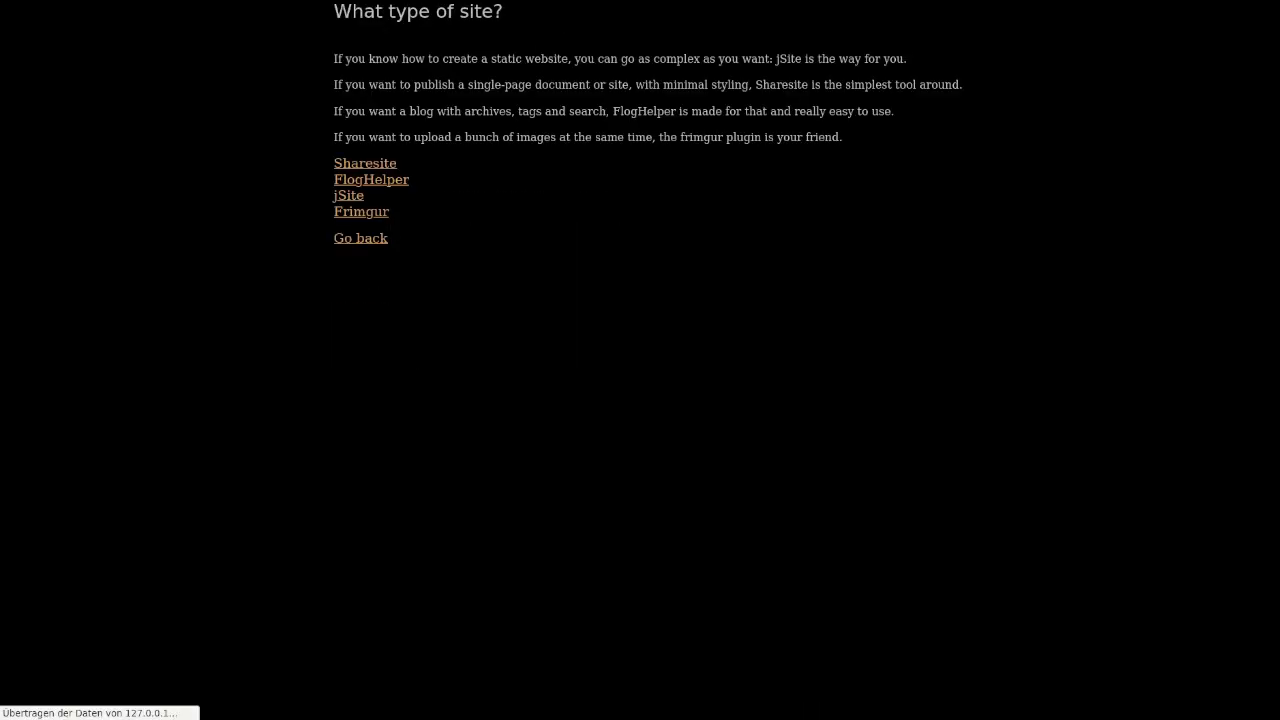
left_click(365, 163)
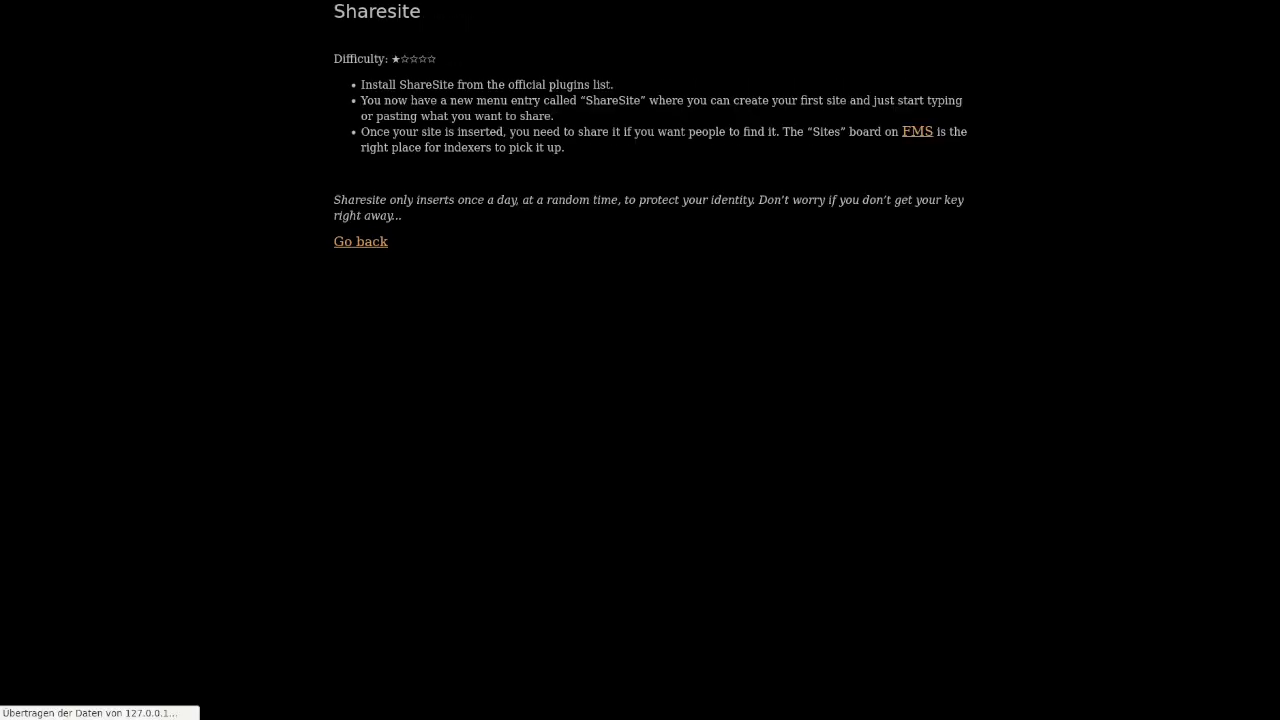
left_click_drag(398, 84, 565, 147)
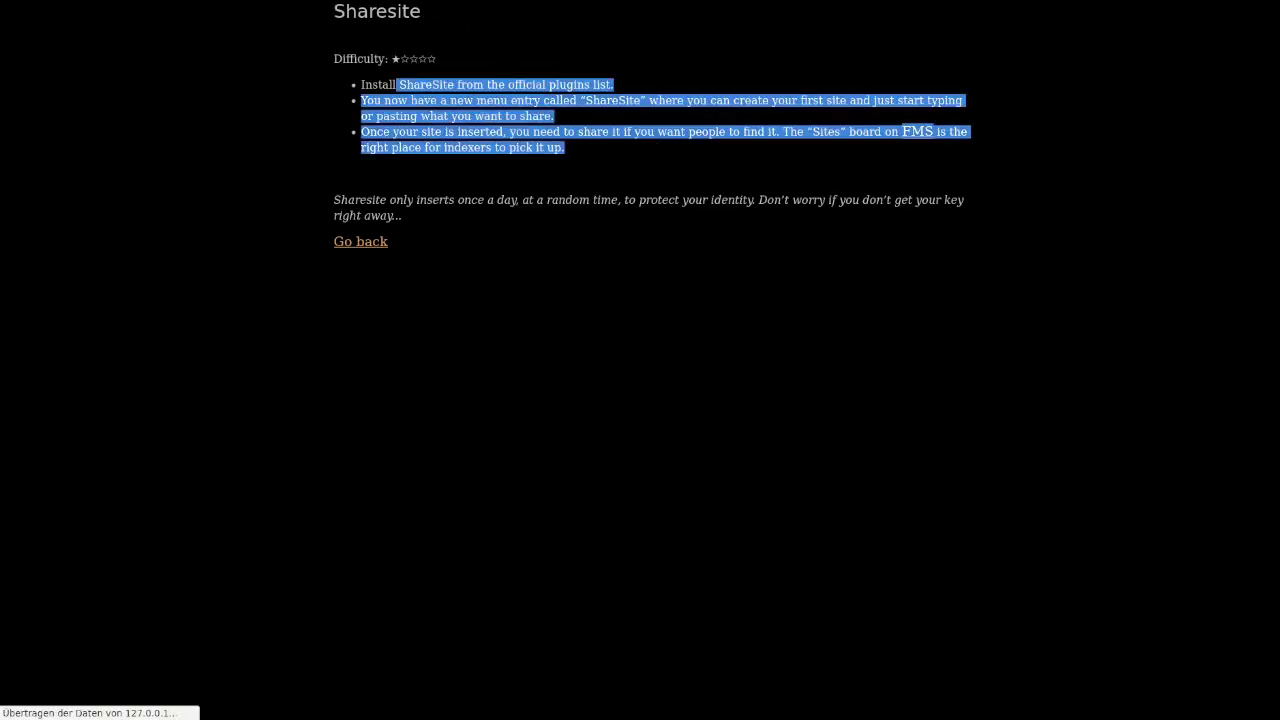
left_click(565, 147)
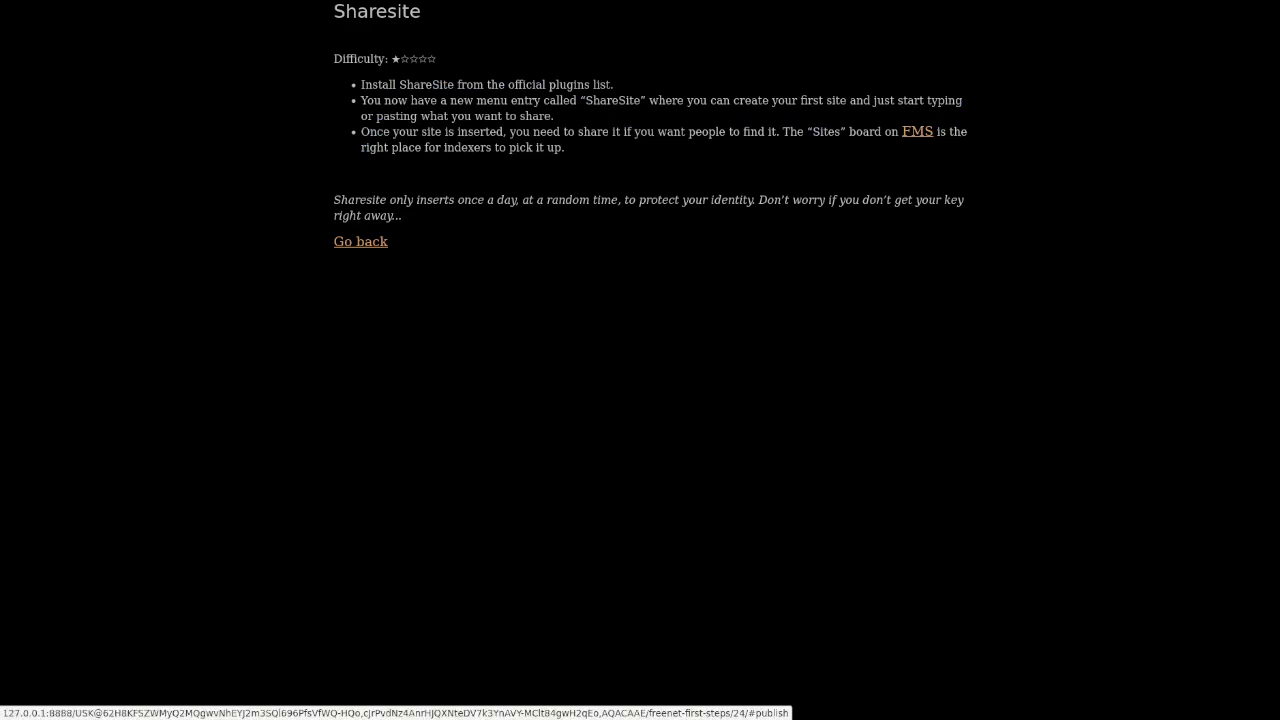
left_click_drag(402, 216, 334, 199)
left_click(360, 241)
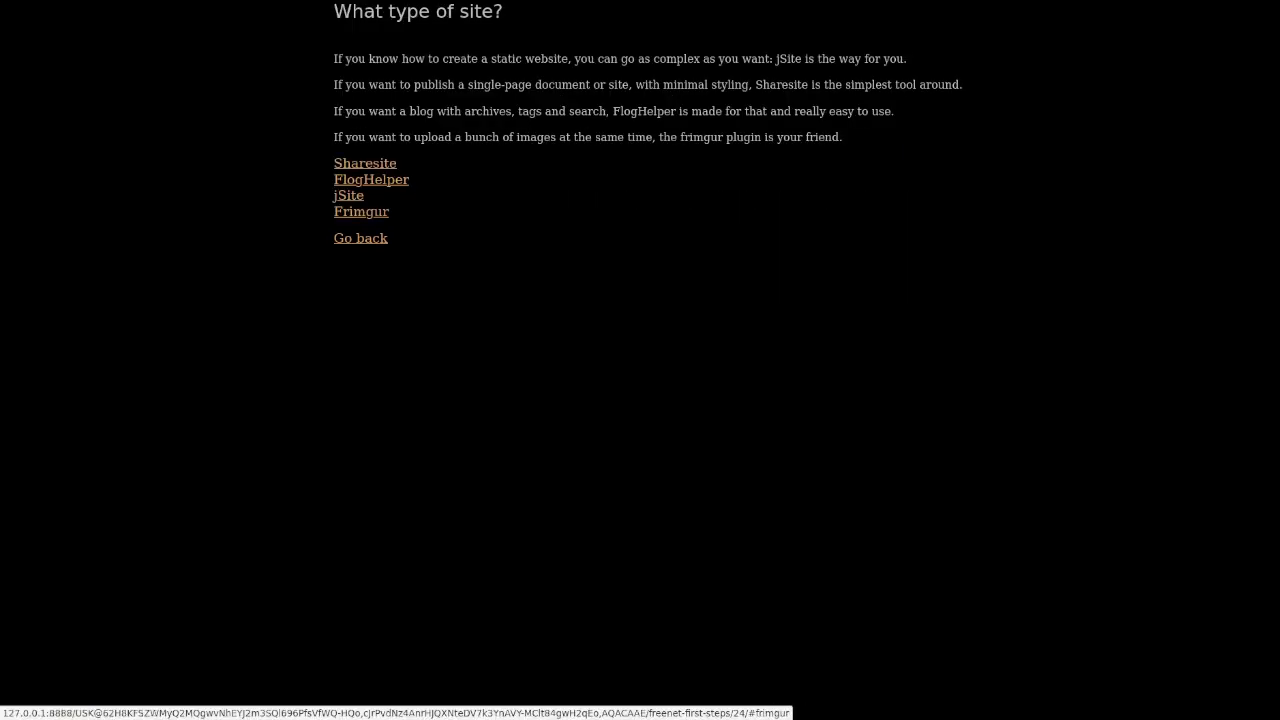
Go to the guide's microblogging advice for talking to people and open the linked Sone site
left_click(360, 238)
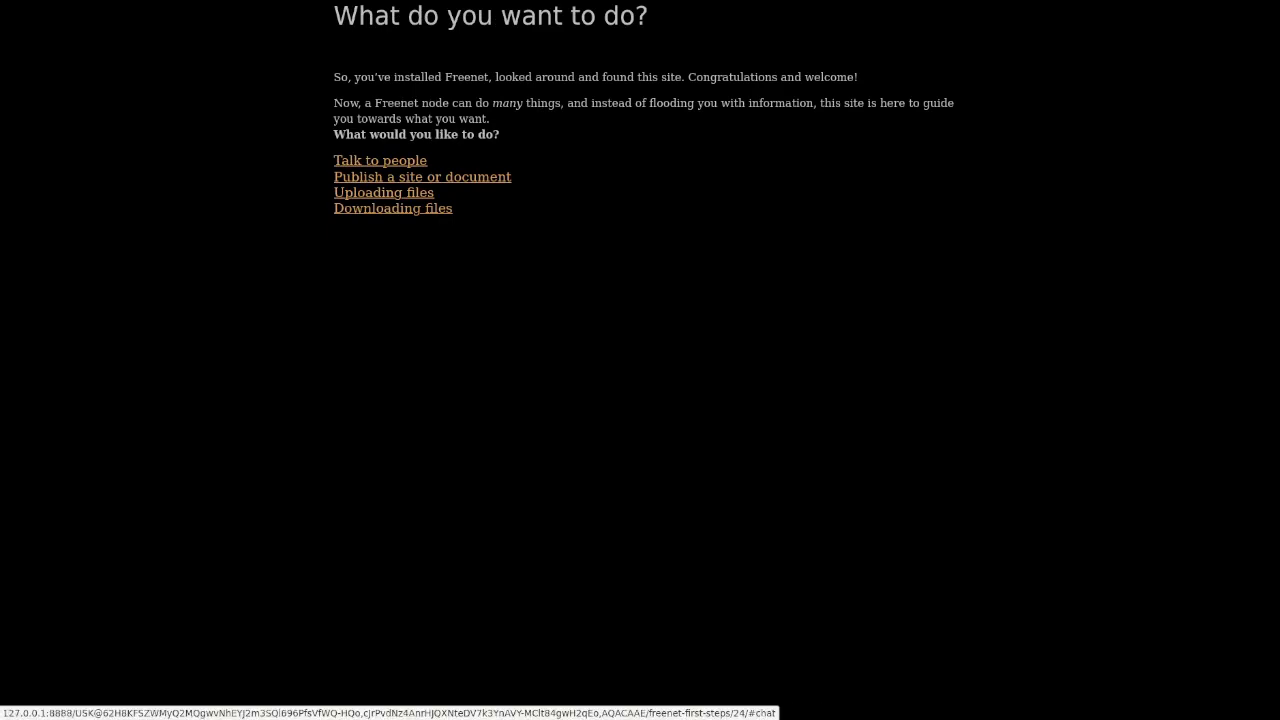
left_click(380, 160)
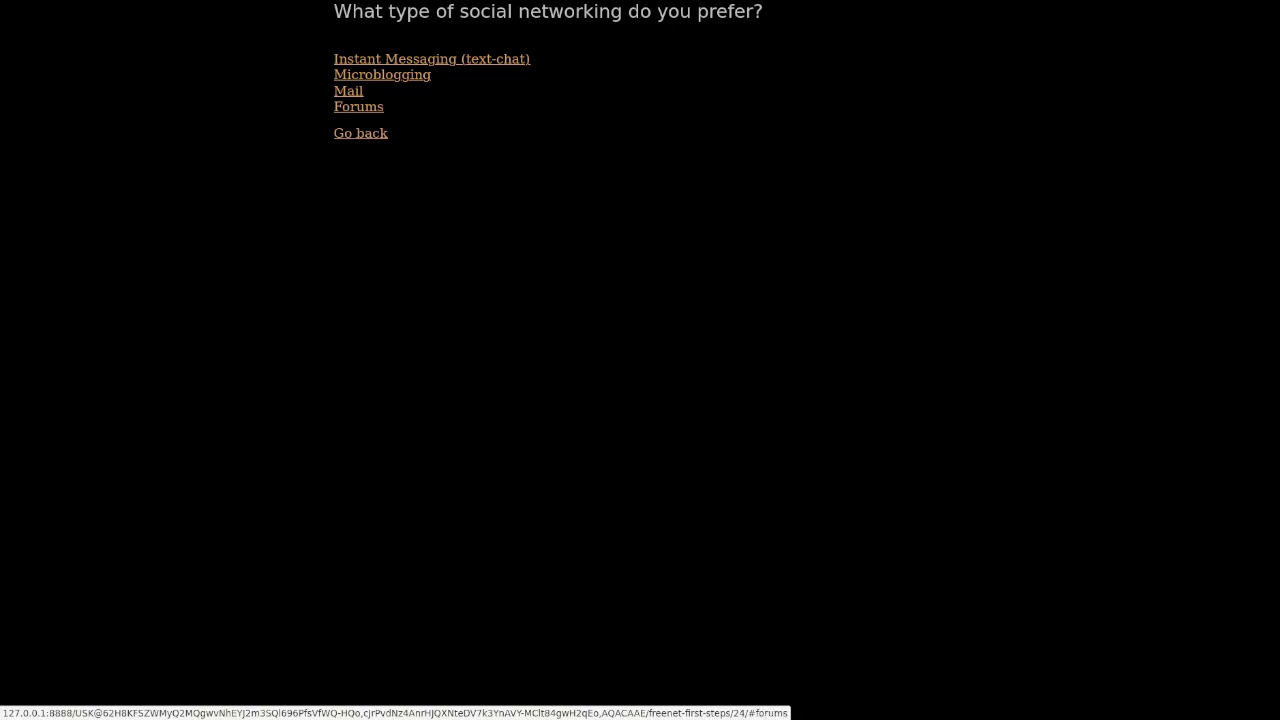
left_click(382, 74)
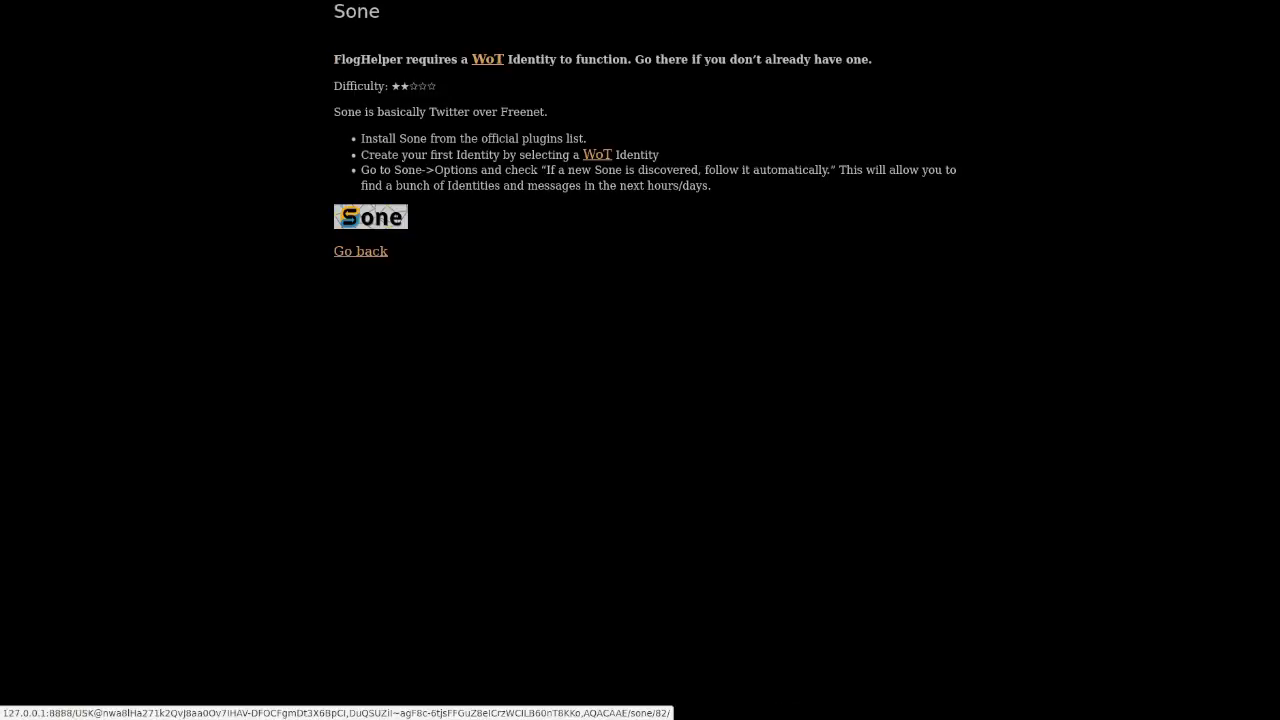
left_click(370, 216)
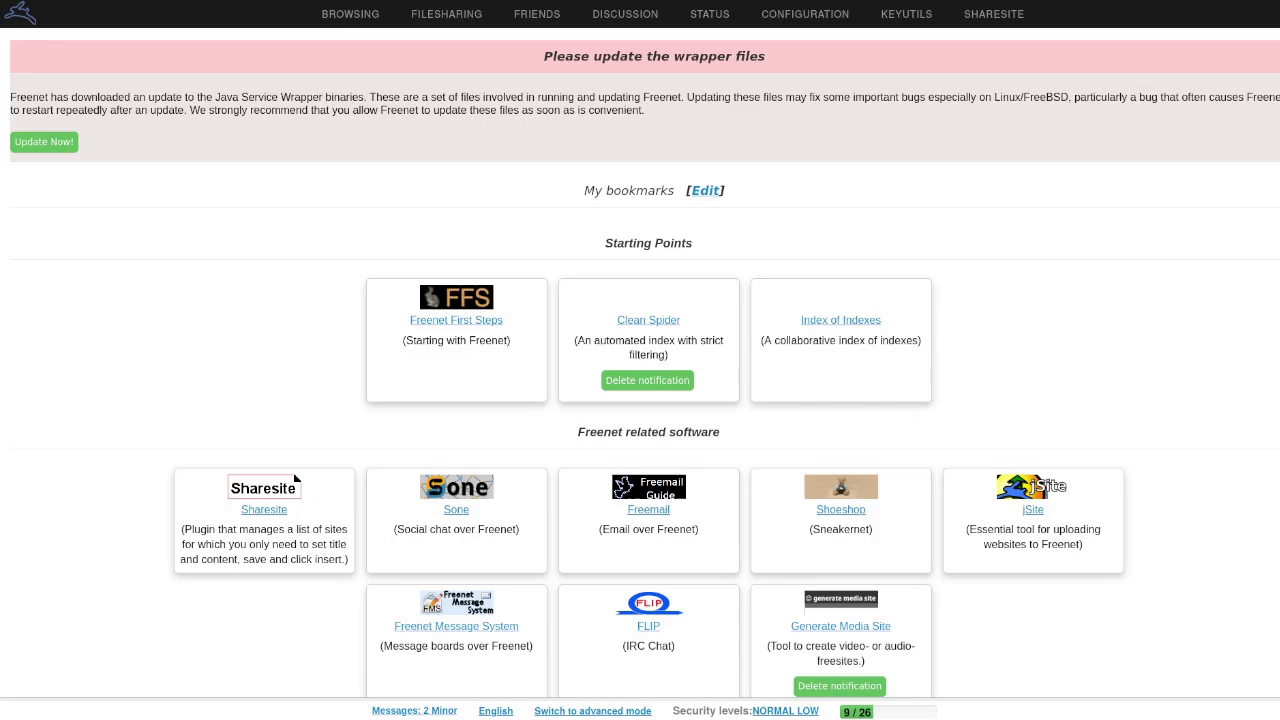
Open Generate Media Site from the bookmarks and examine the description of its Terrarium 2023 video
scroll(640, 400, "down", 4)
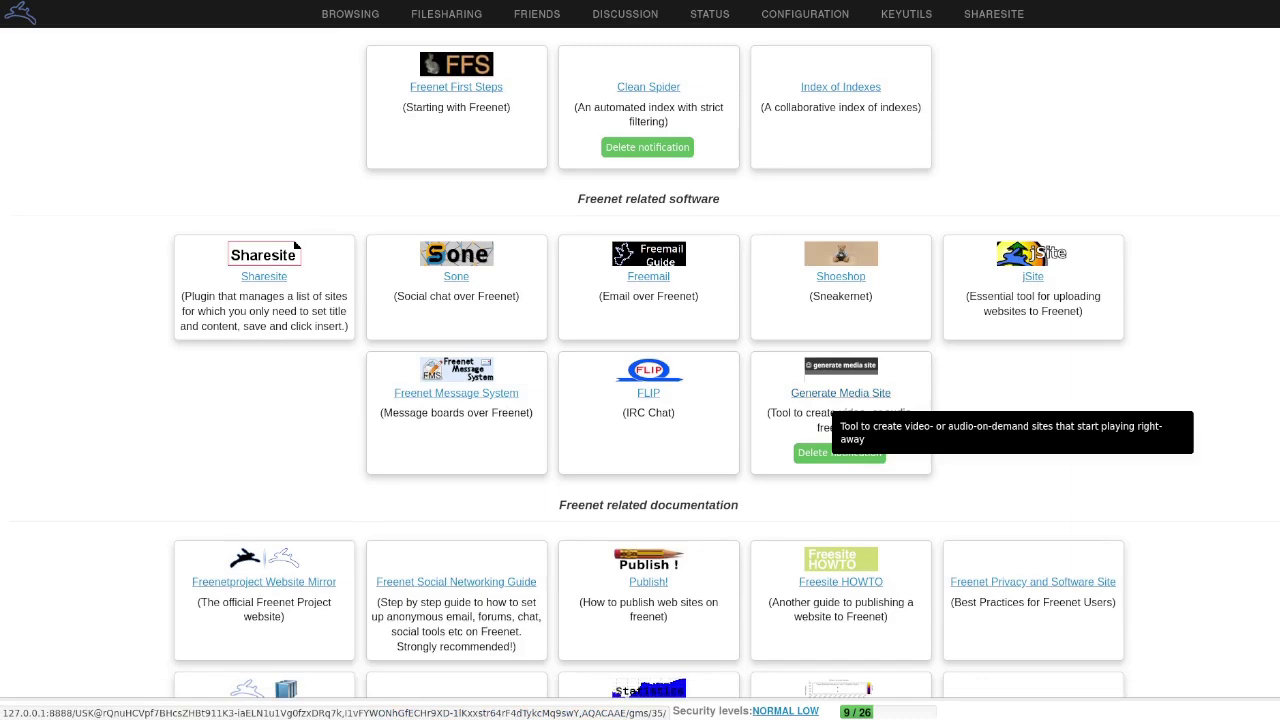
left_click(835, 393)
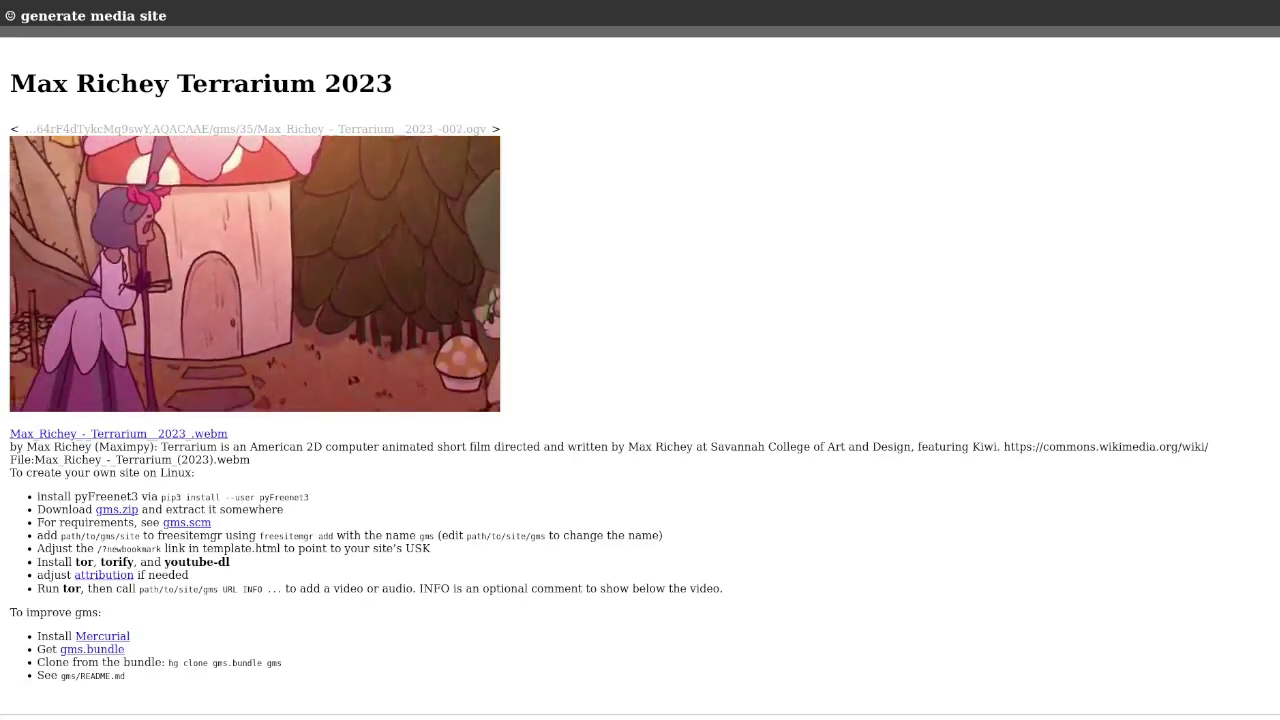
triple_click(600, 447)
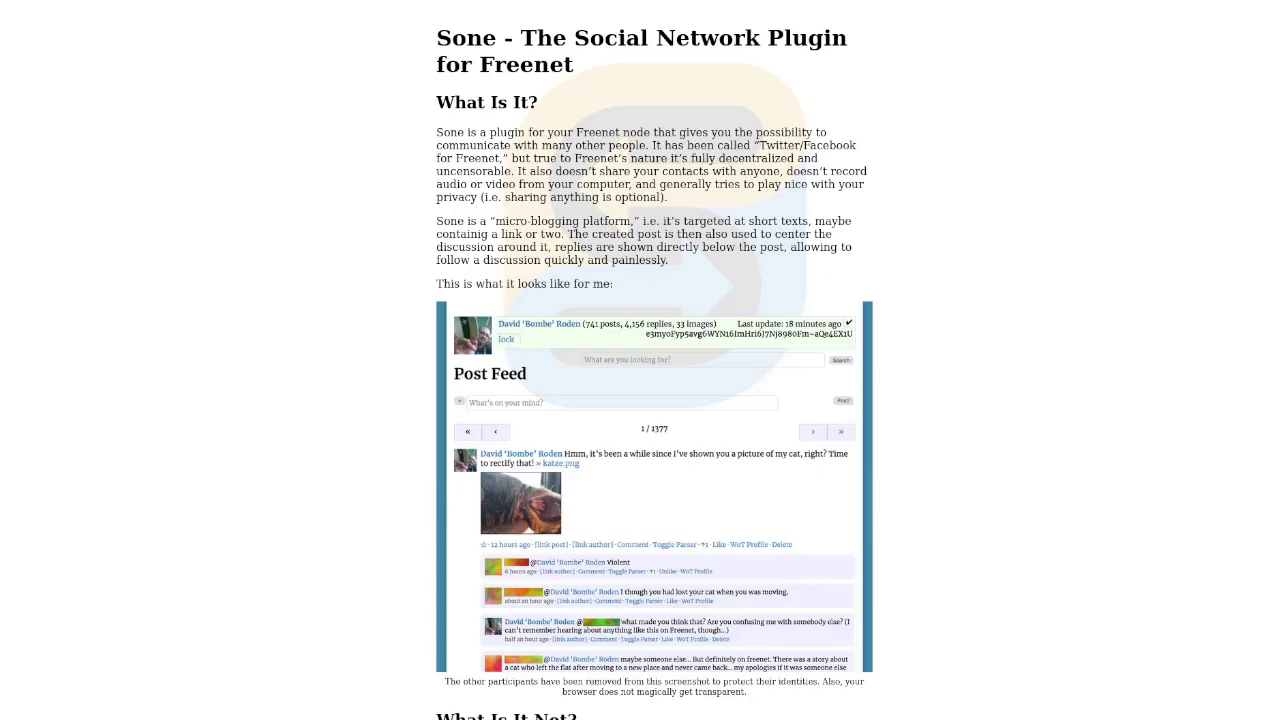
Copy the plugin URI for sone-current.jar from the "How Do I Get It?" section of the Sone site
scroll(654, 370, "down", 10)
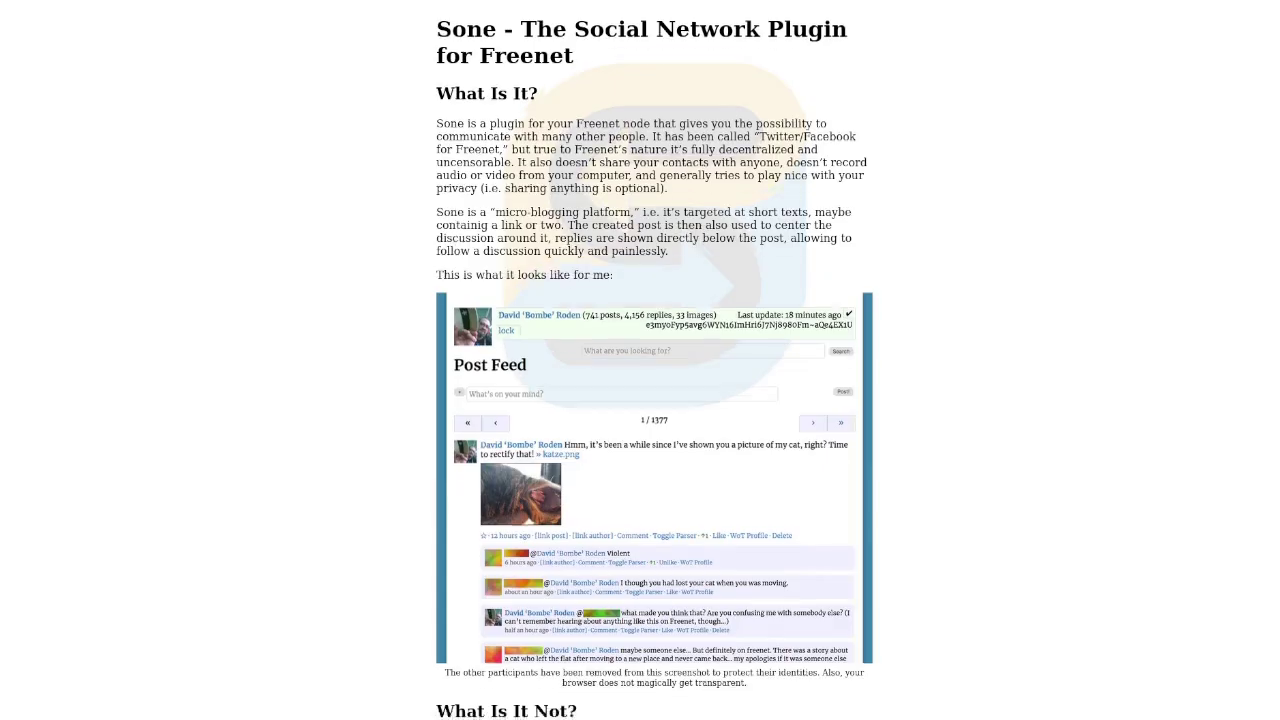
scroll(654, 360, "down", 4)
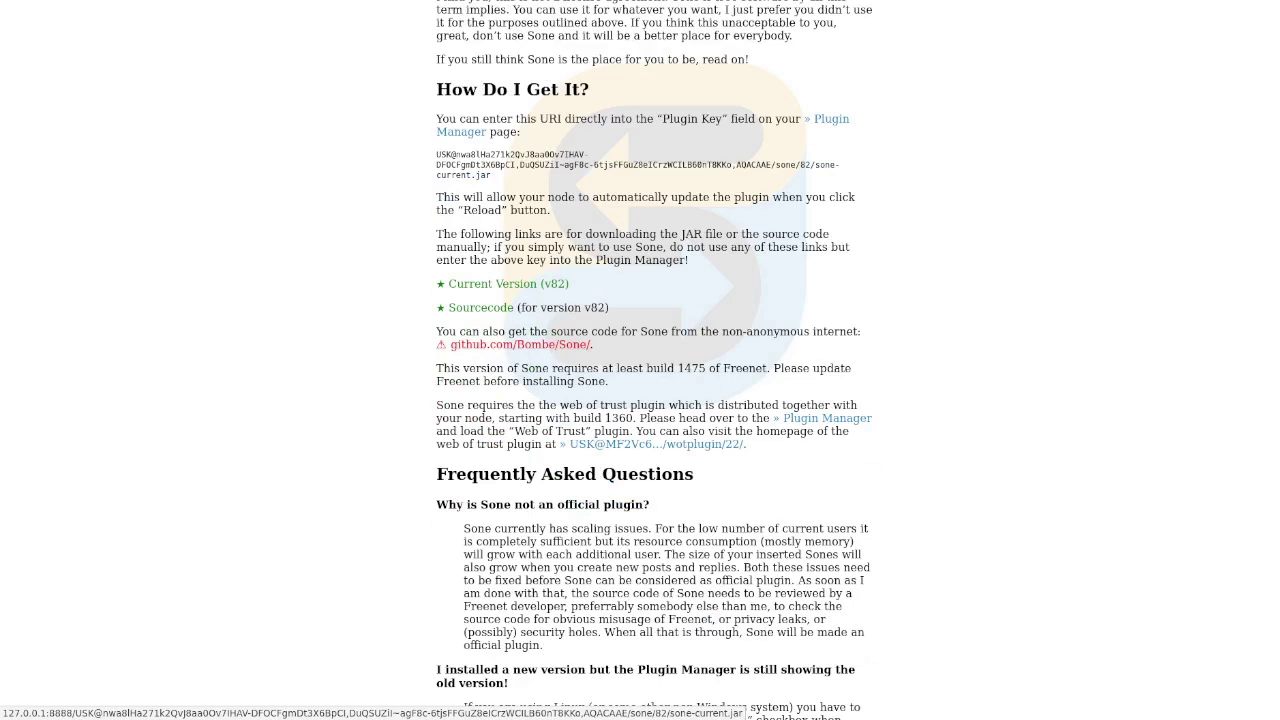
right_click(516, 283)
left_click(590, 403)
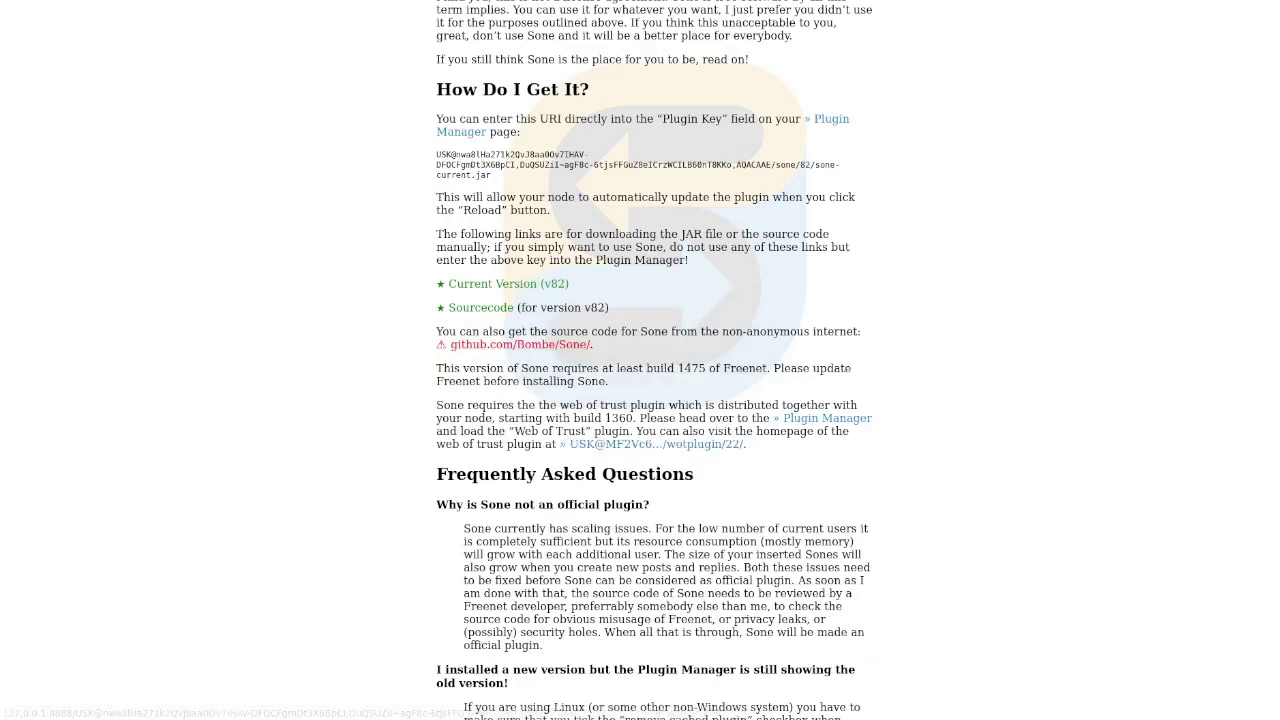
left_click_drag(491, 175, 436, 154)
key("ctrl+c")
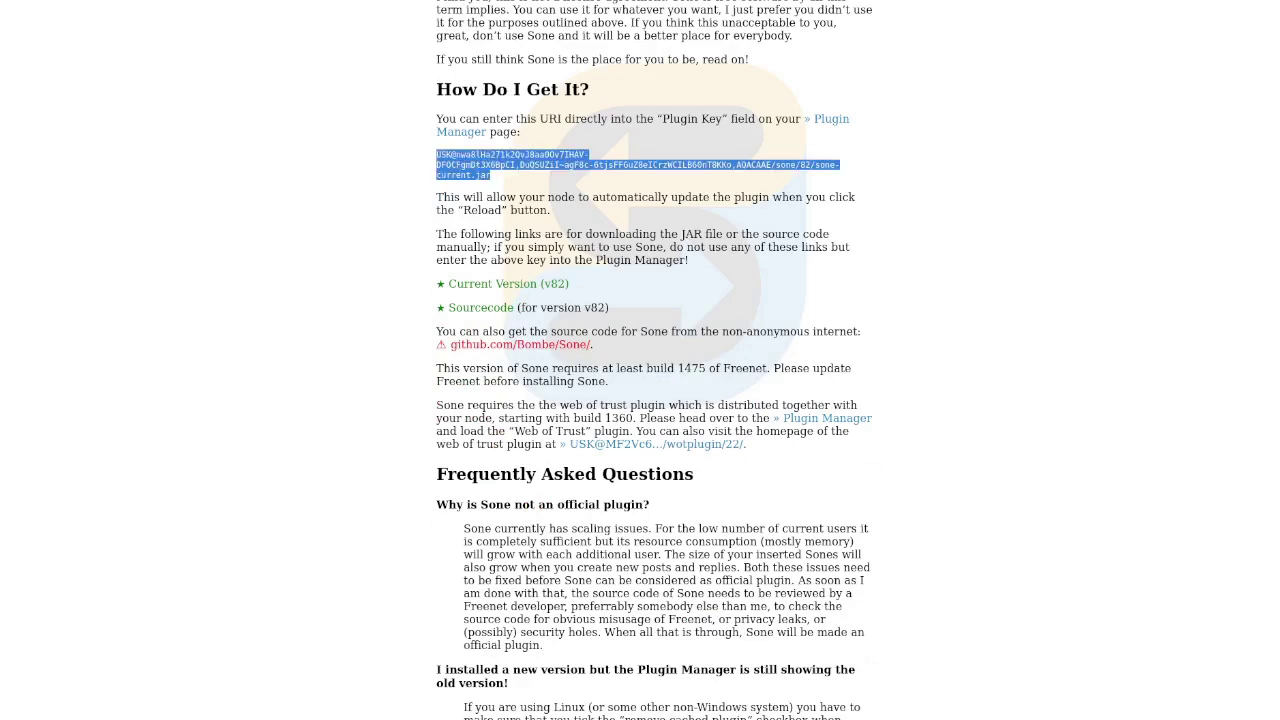
scroll(654, 360, "up", 8)
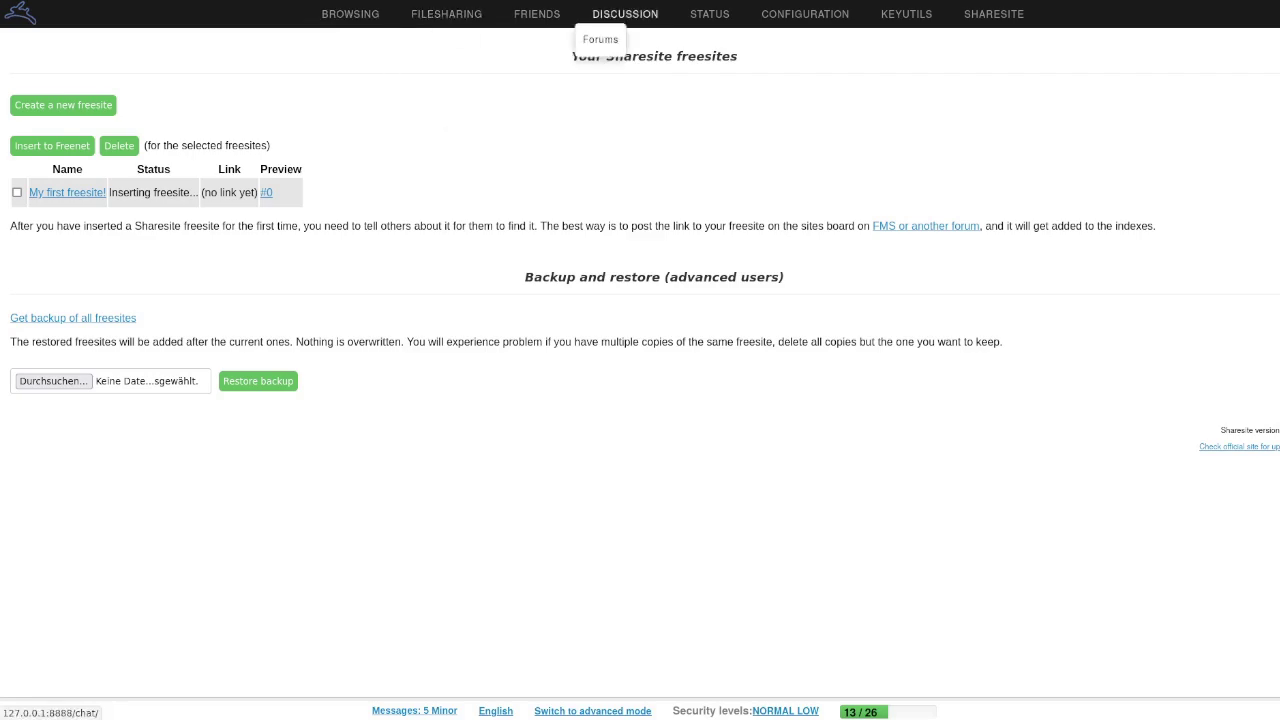
Open the node's plugin management page in a new tab
mouse_move(805, 14)
right_click(792, 68)
left_click(830, 75)
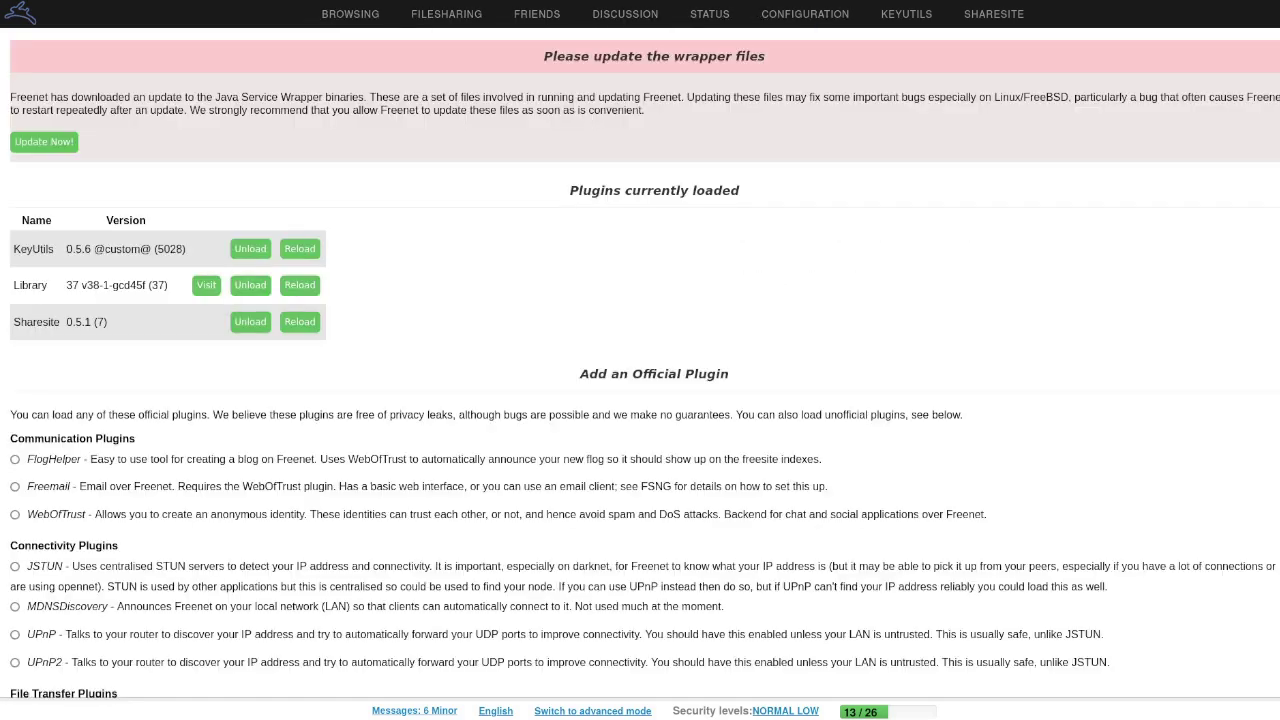
Load the unofficial Sone plugin from Freenet with the copied sone-current.jar key
scroll(640, 400, "down", 4)
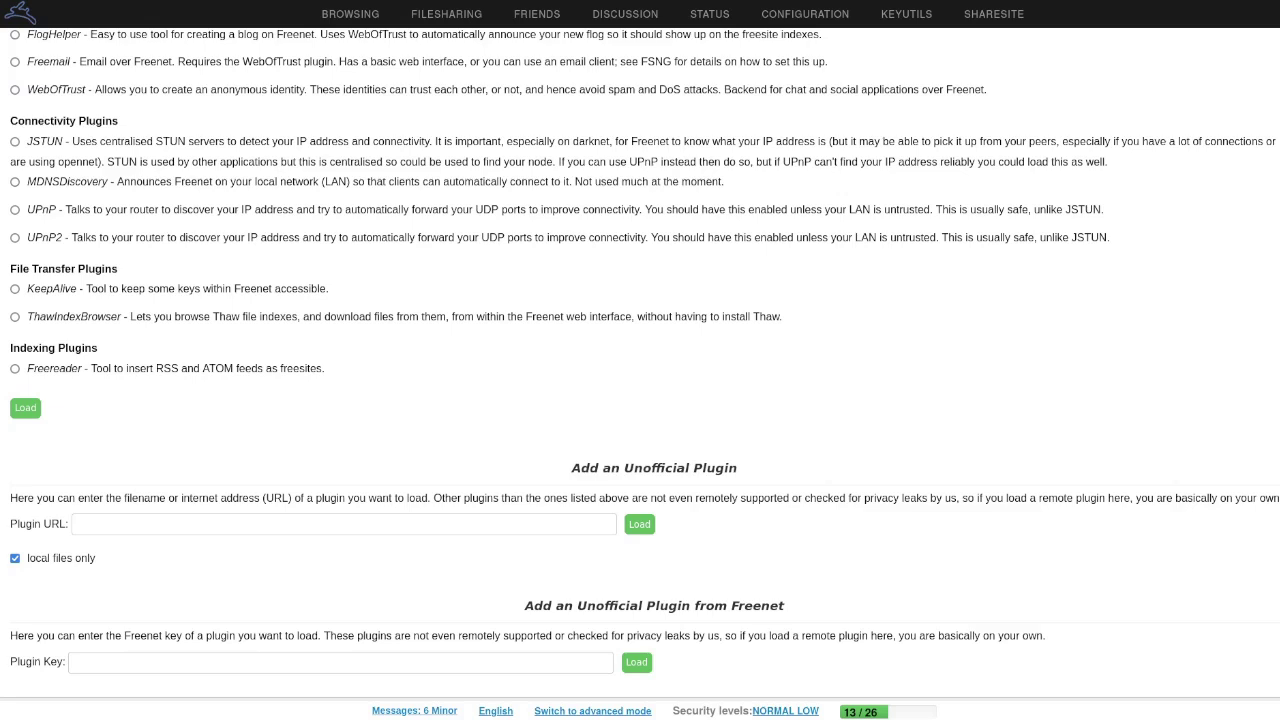
left_click(340, 661)
key("ctrl+v")
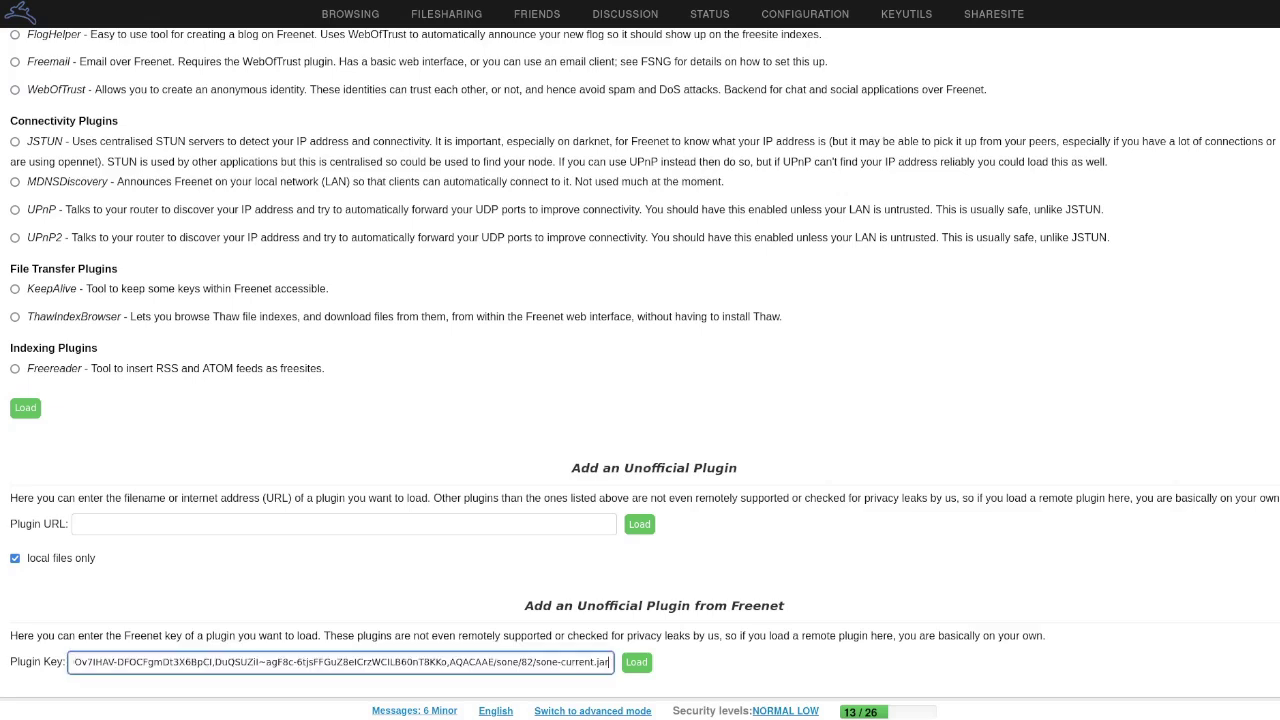
left_click_drag(74, 661, 315, 661)
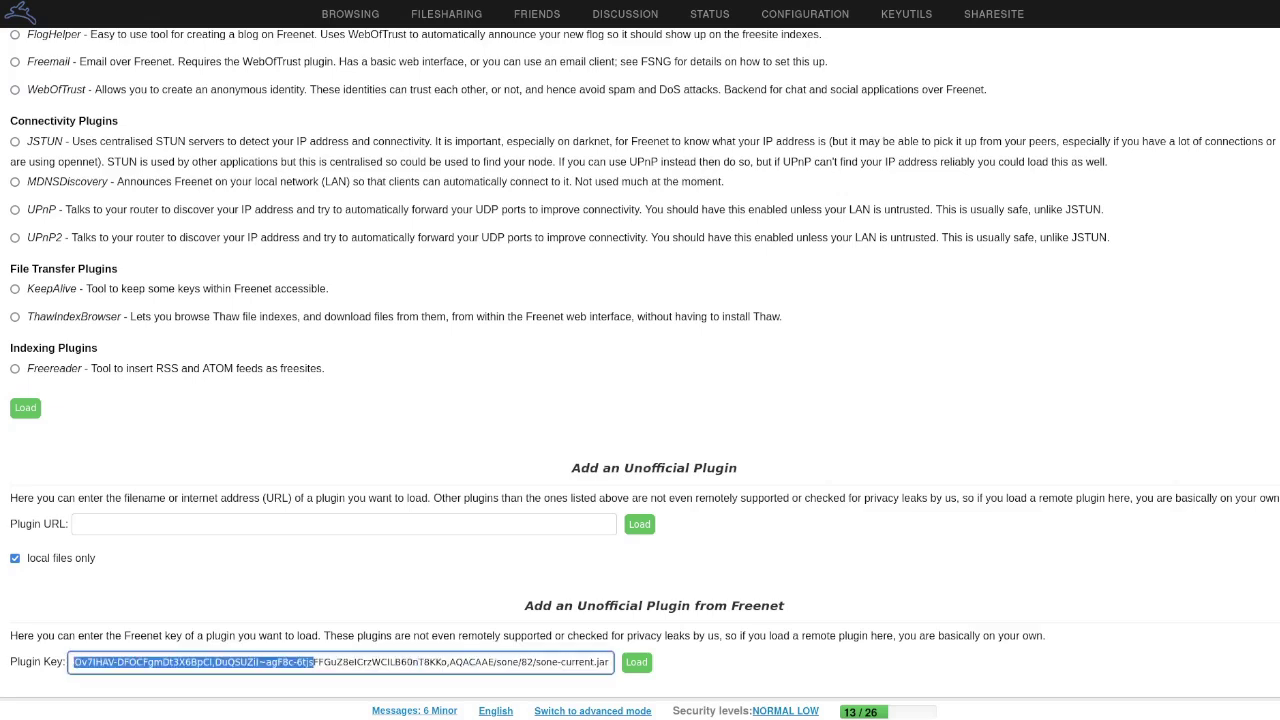
key("Return")
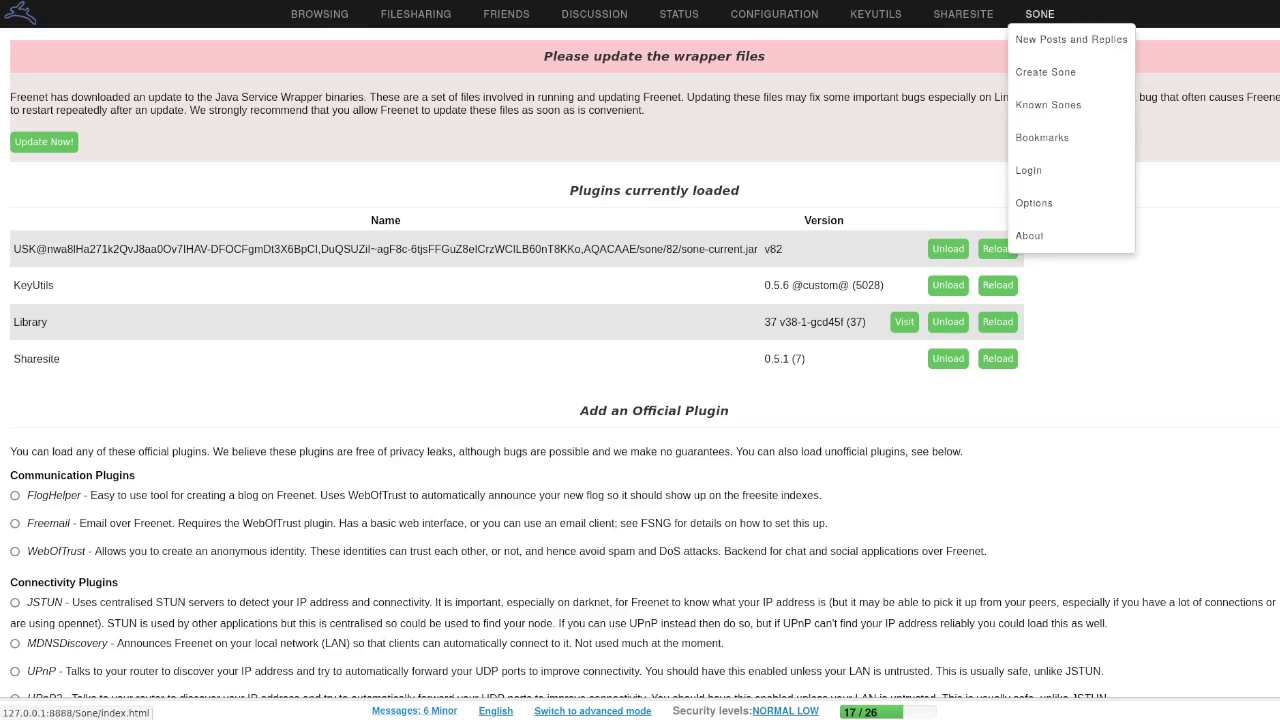
Open Sone's new posts and replies, try its Web of Trust plugin link, and return to the Freenet homepage
left_click(1071, 37)
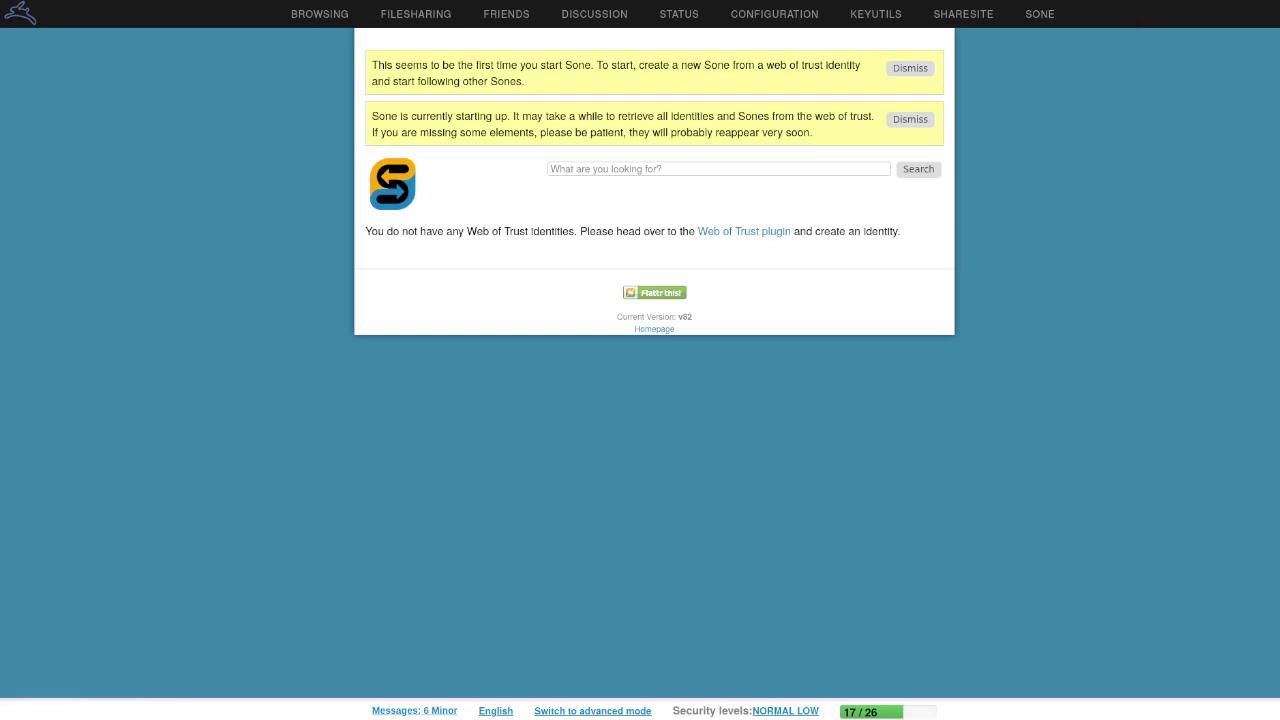
left_click(744, 231)
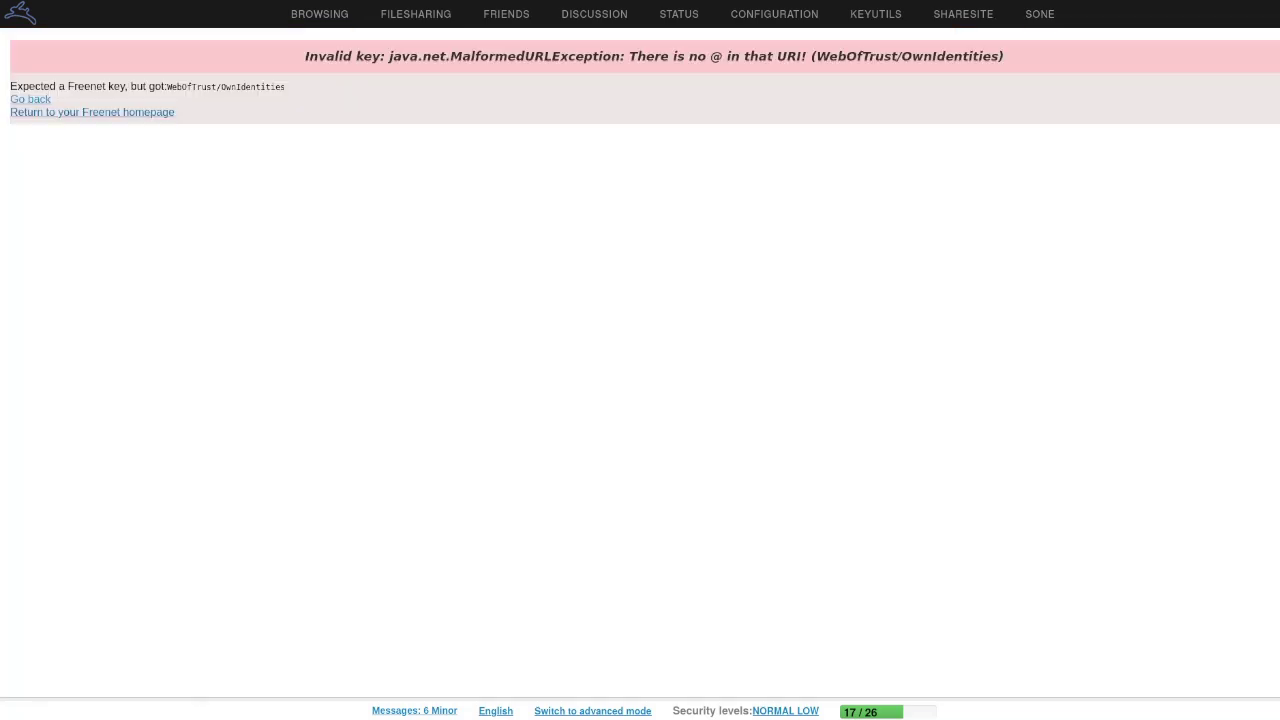
left_click(150, 112)
Load the official WebOfTrust communication plugin from the plugin management page
mouse_move(774, 14)
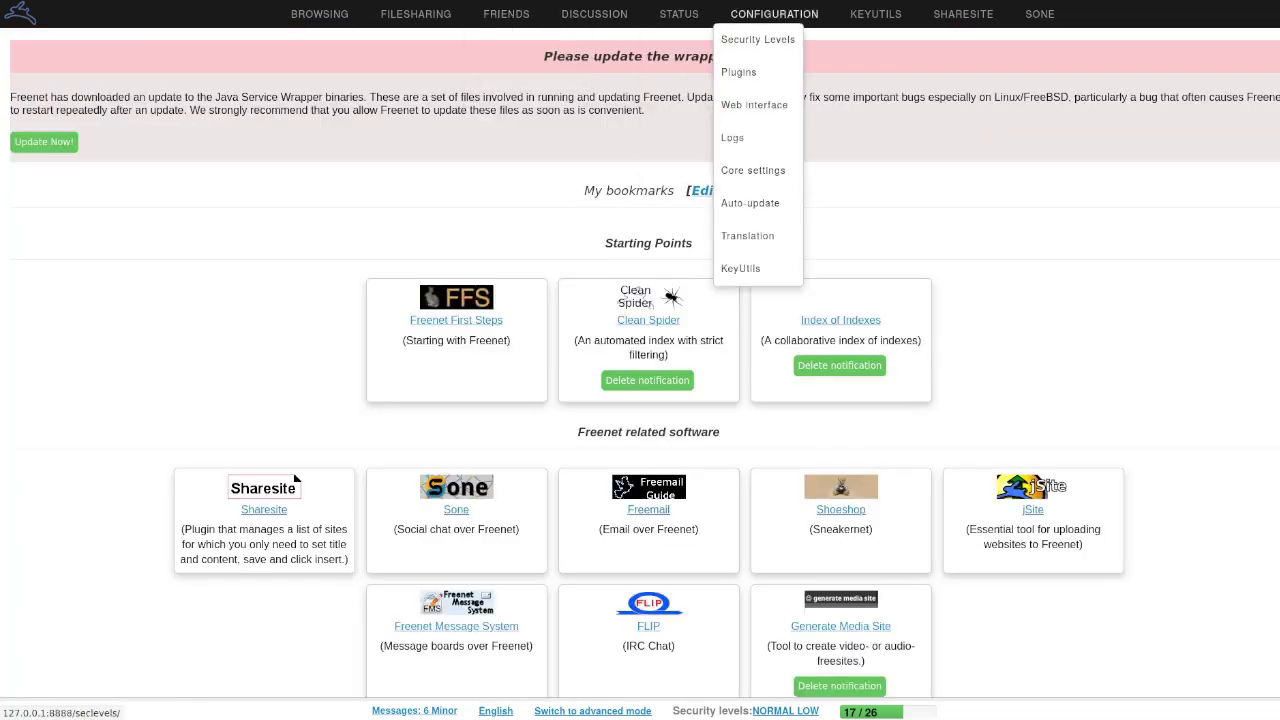
left_click(749, 71)
scroll(640, 360, "down", 3)
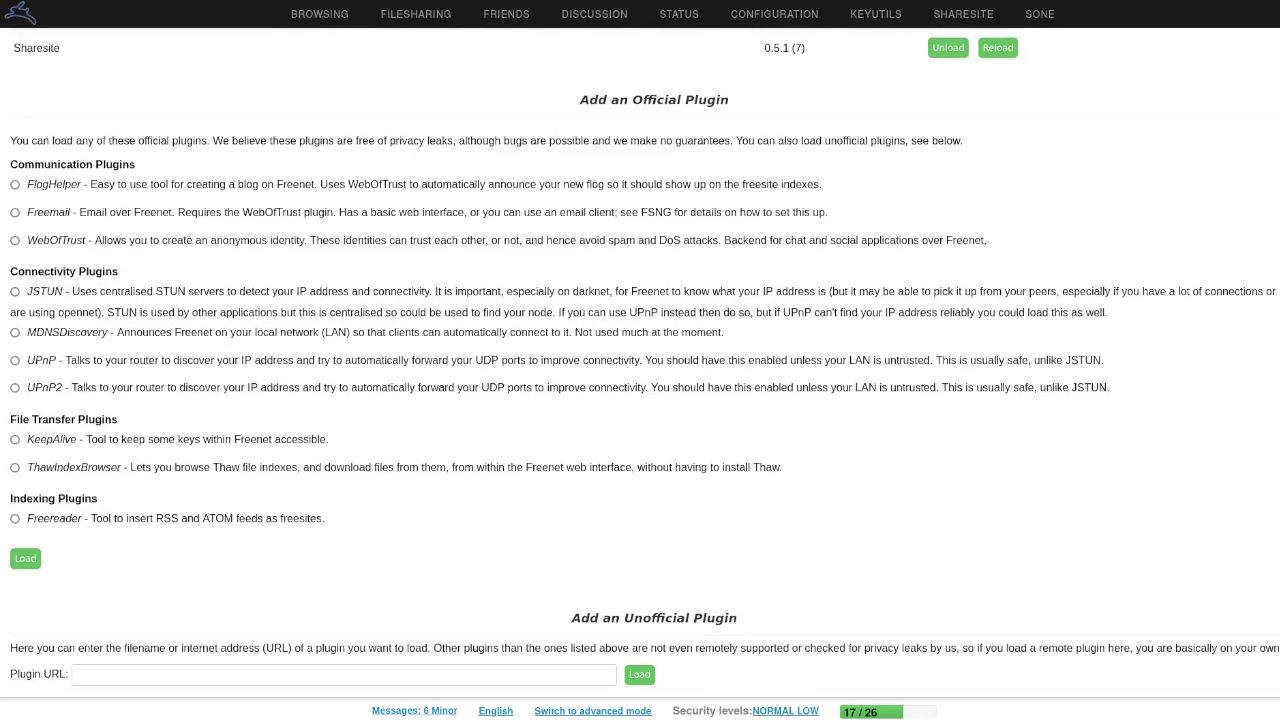
left_click(15, 240)
left_click(25, 558)
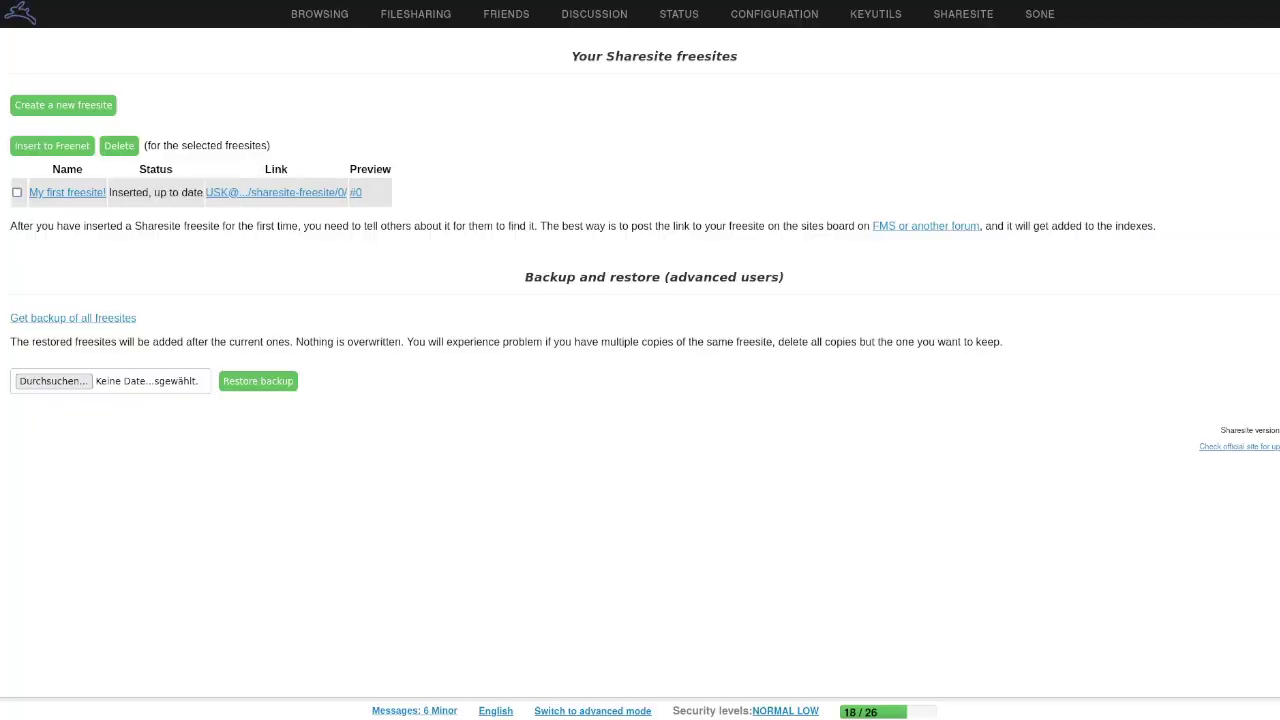
Open the inserted link of "My first freesite!" from the Sharesite freesite list
right_click(298, 192)
left_click(340, 205)
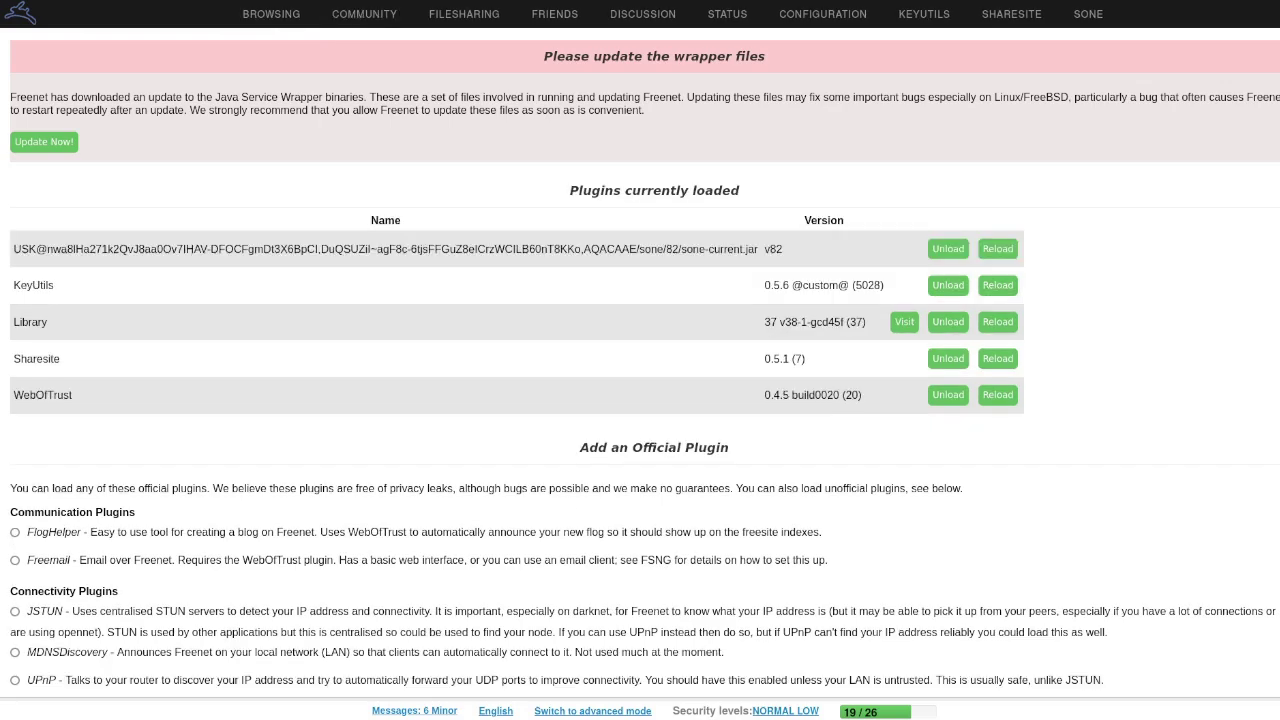
Create a Web of Trust identity with the randomly suggested name and log in with it
left_click(364, 14)
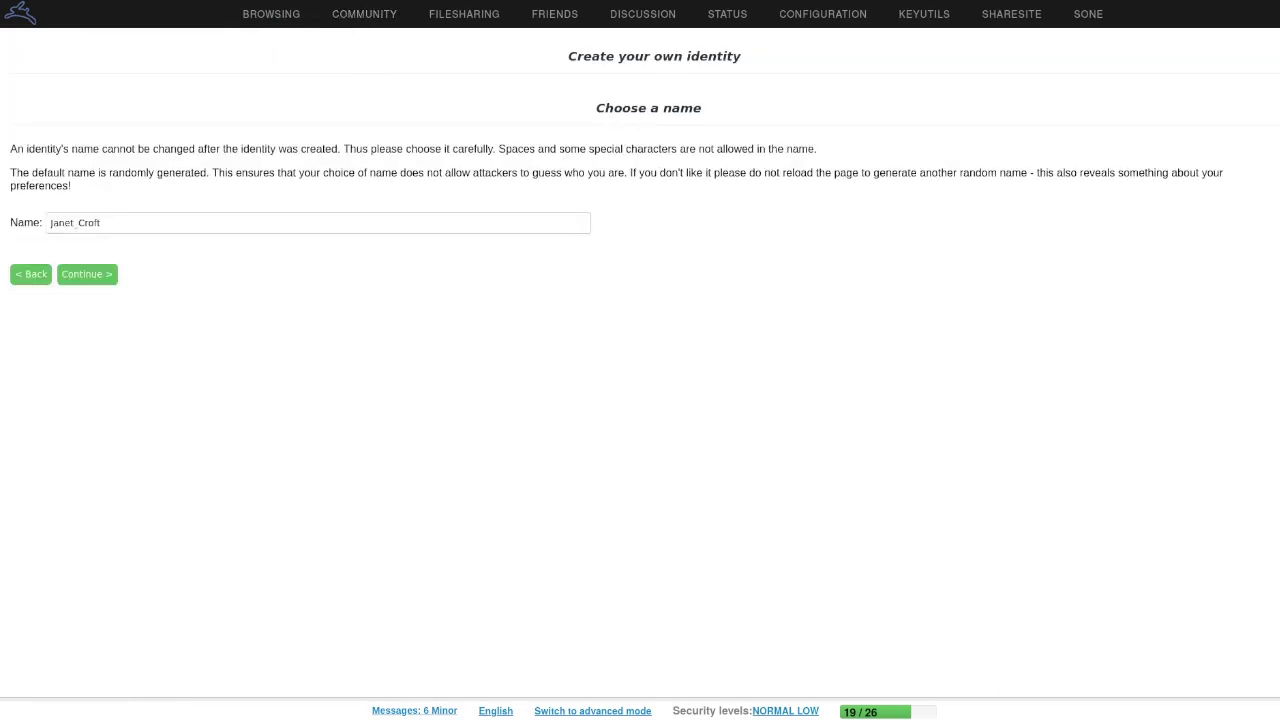
left_click(318, 222)
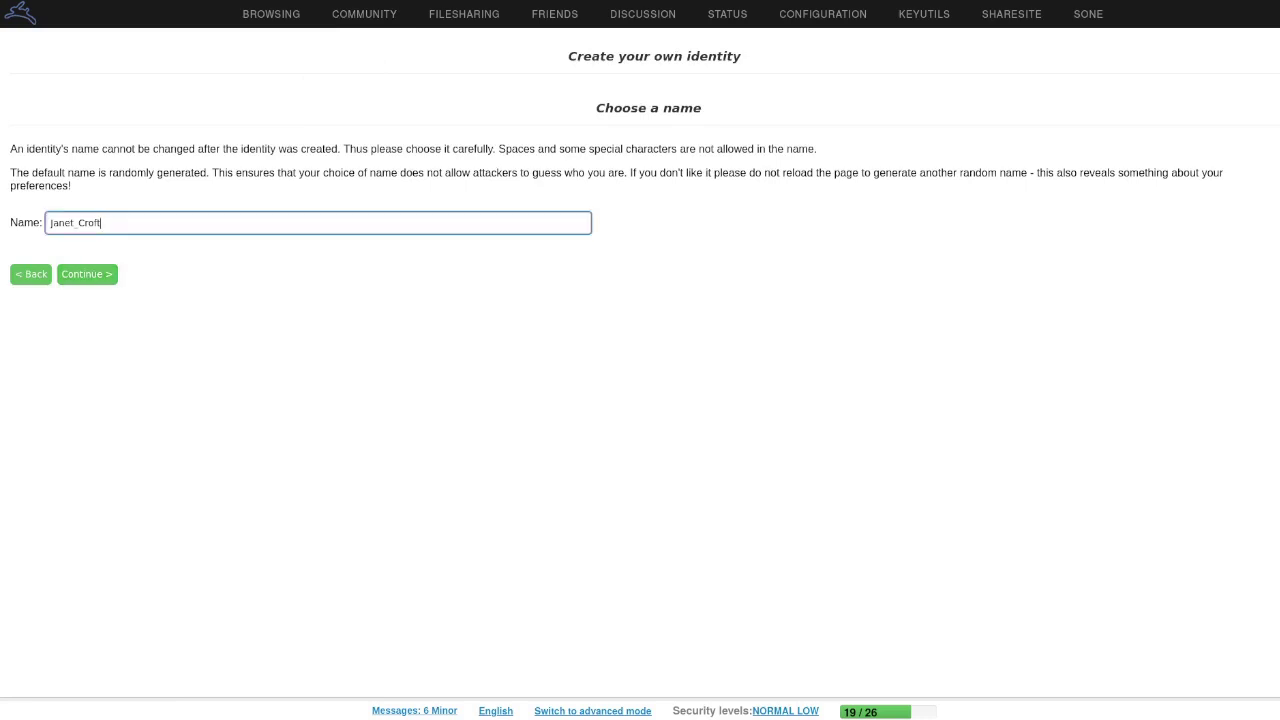
key("ctrl+a")
left_click(87, 274)
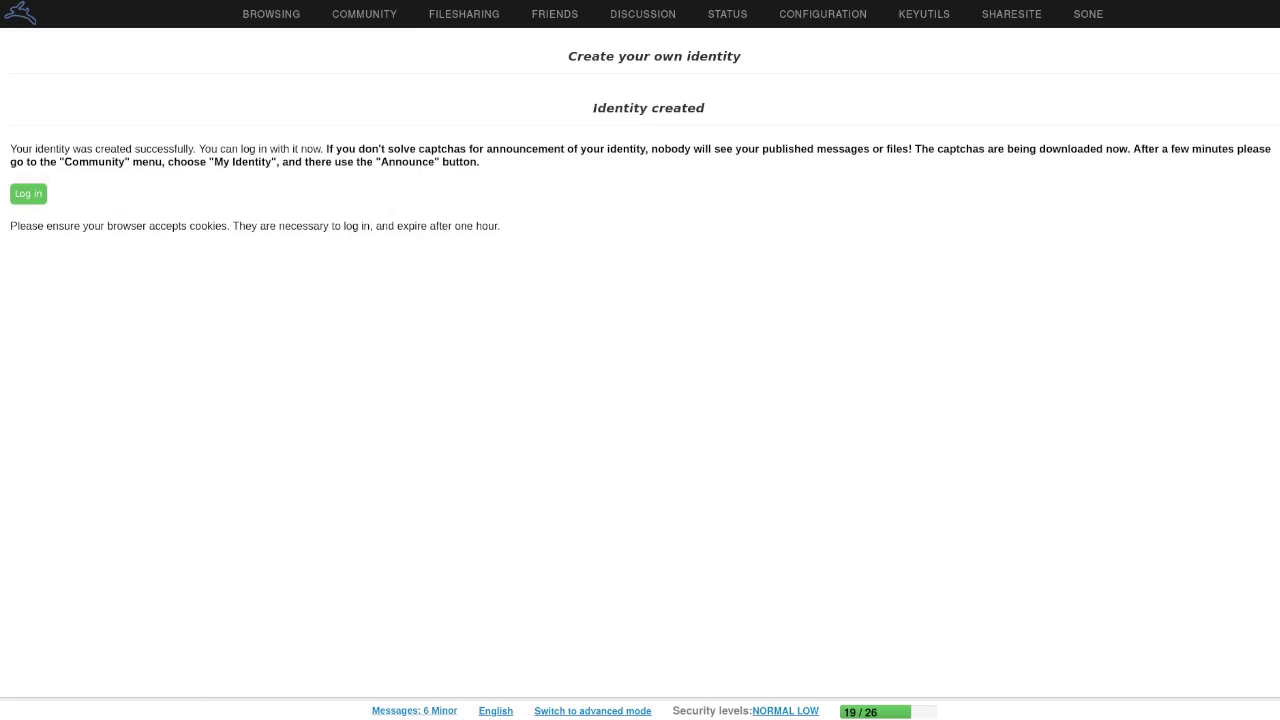
left_click(28, 193)
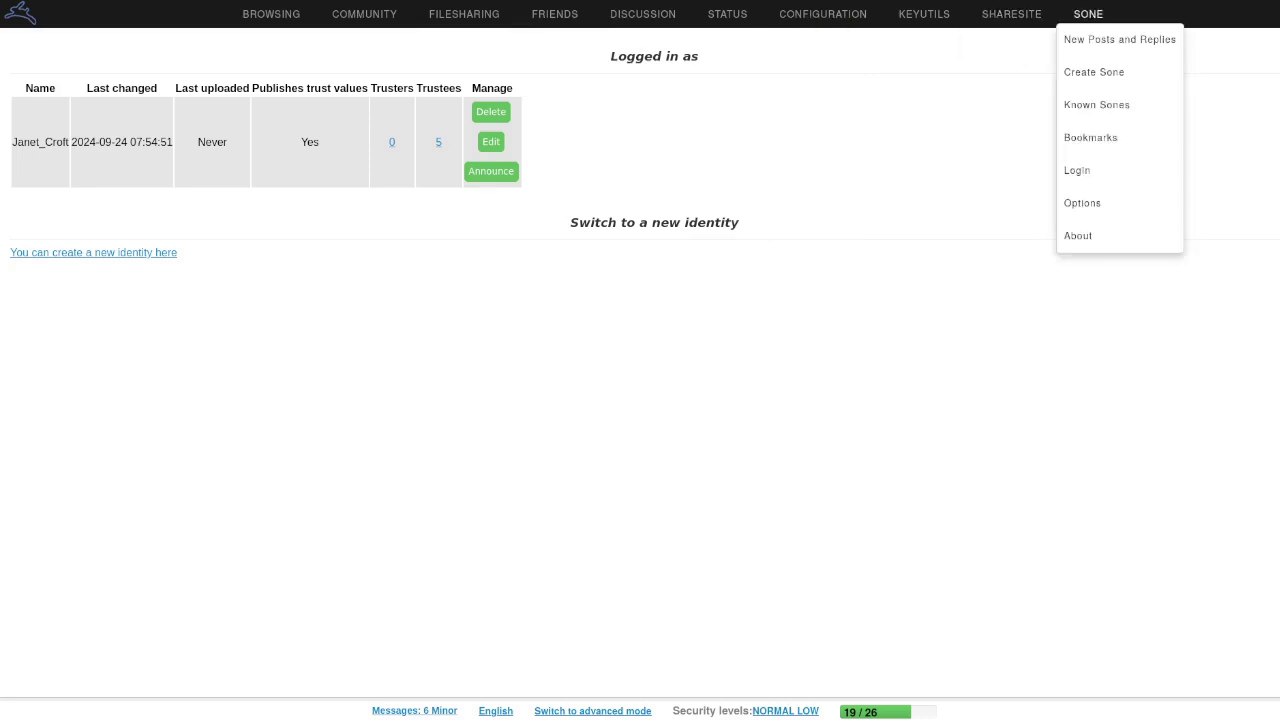
Check the new identity's announcement captchas through Sone's Web of Trust plugin link and return to Sone
left_click(1088, 14)
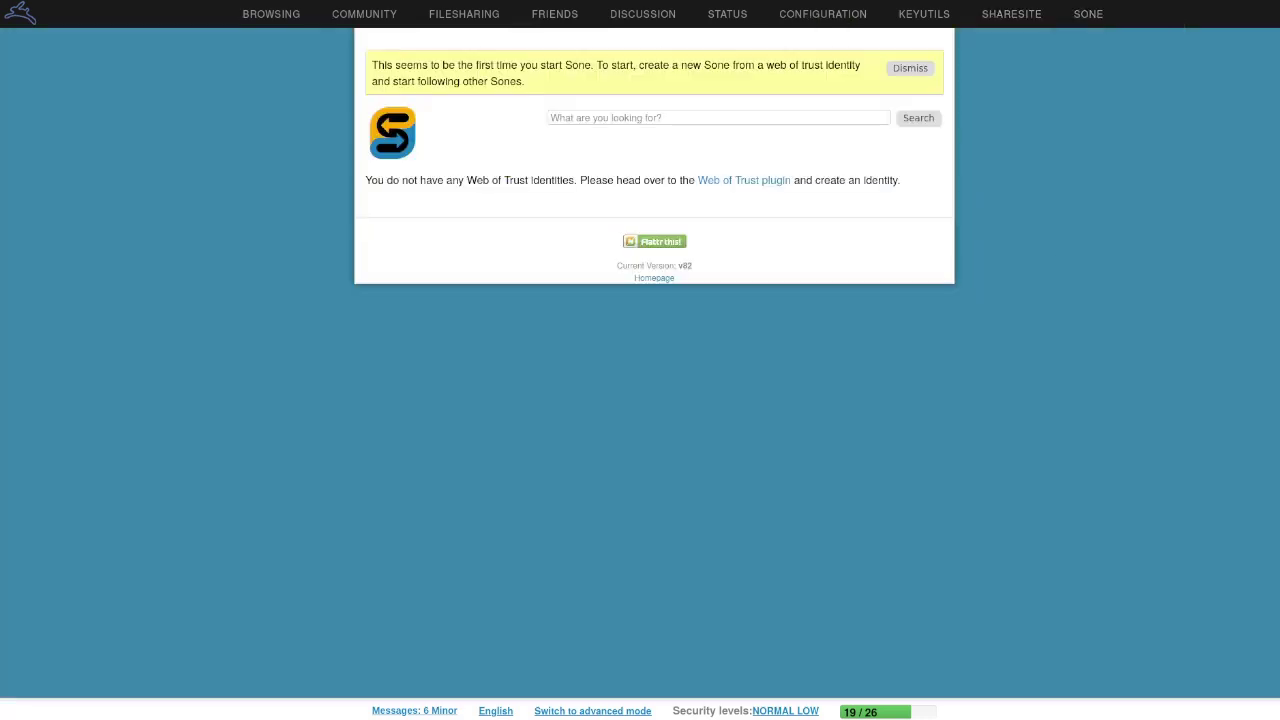
left_click(775, 180)
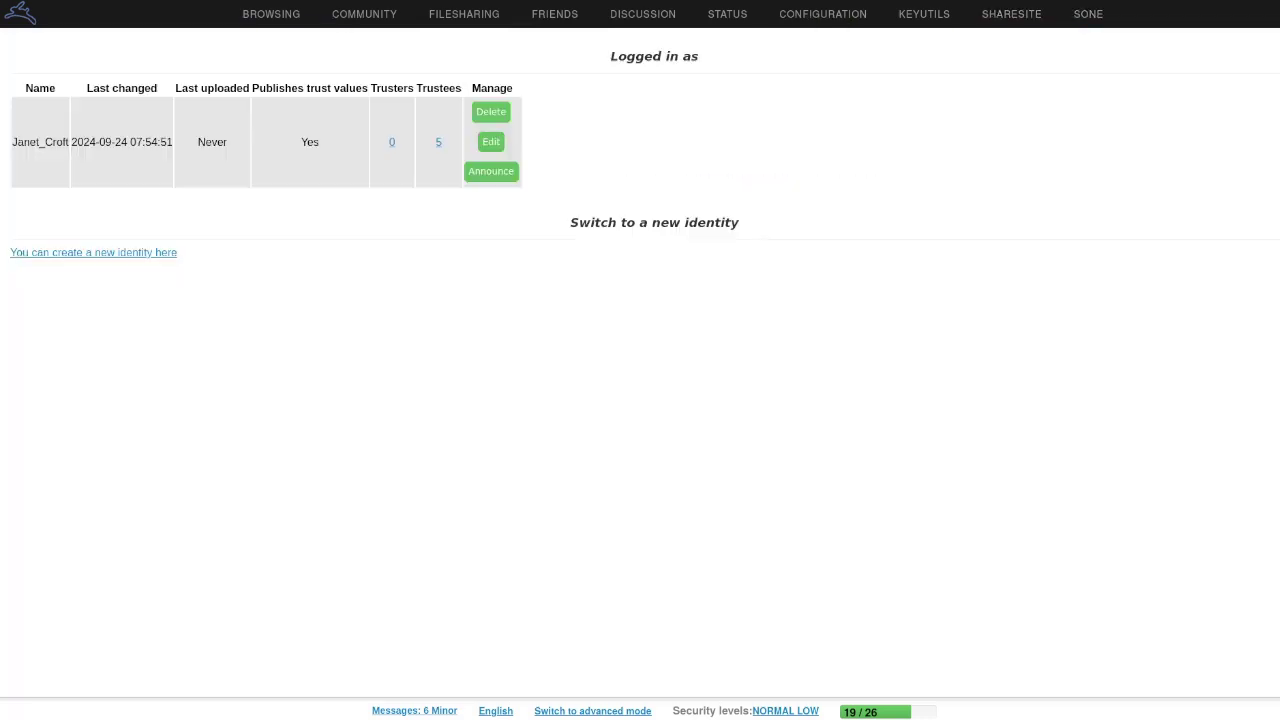
left_click(491, 171)
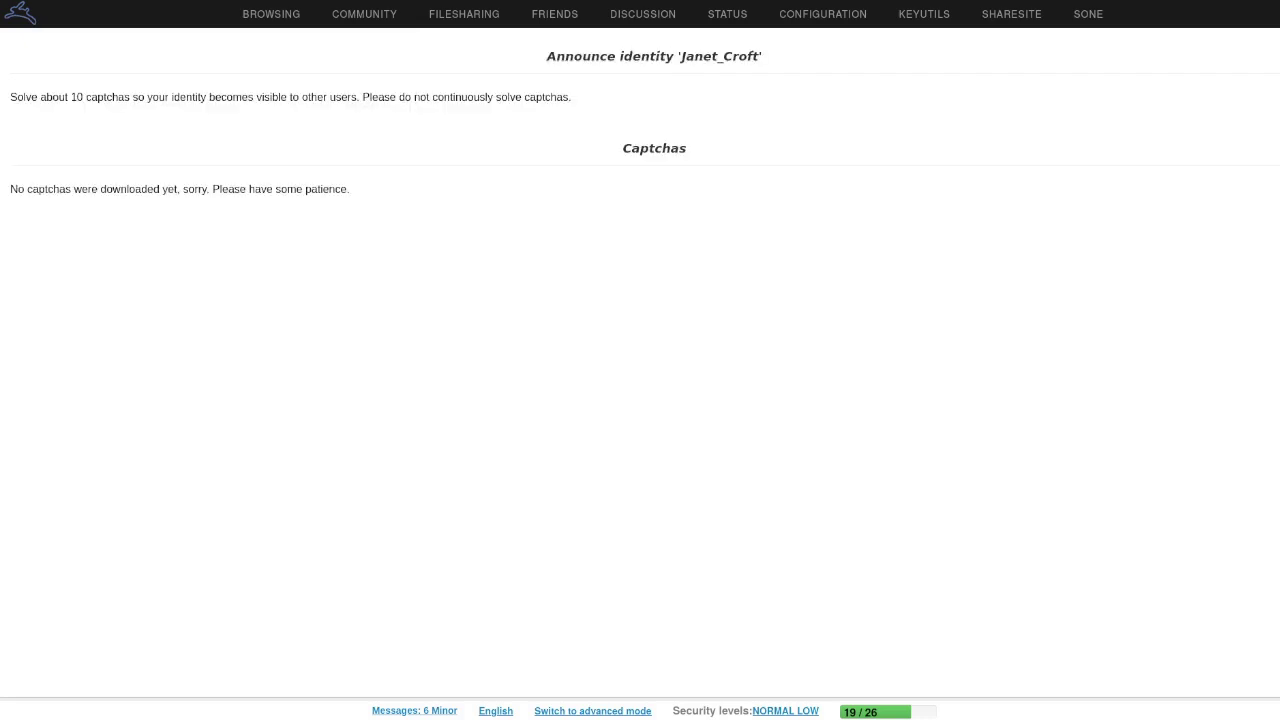
key("alt+Left")
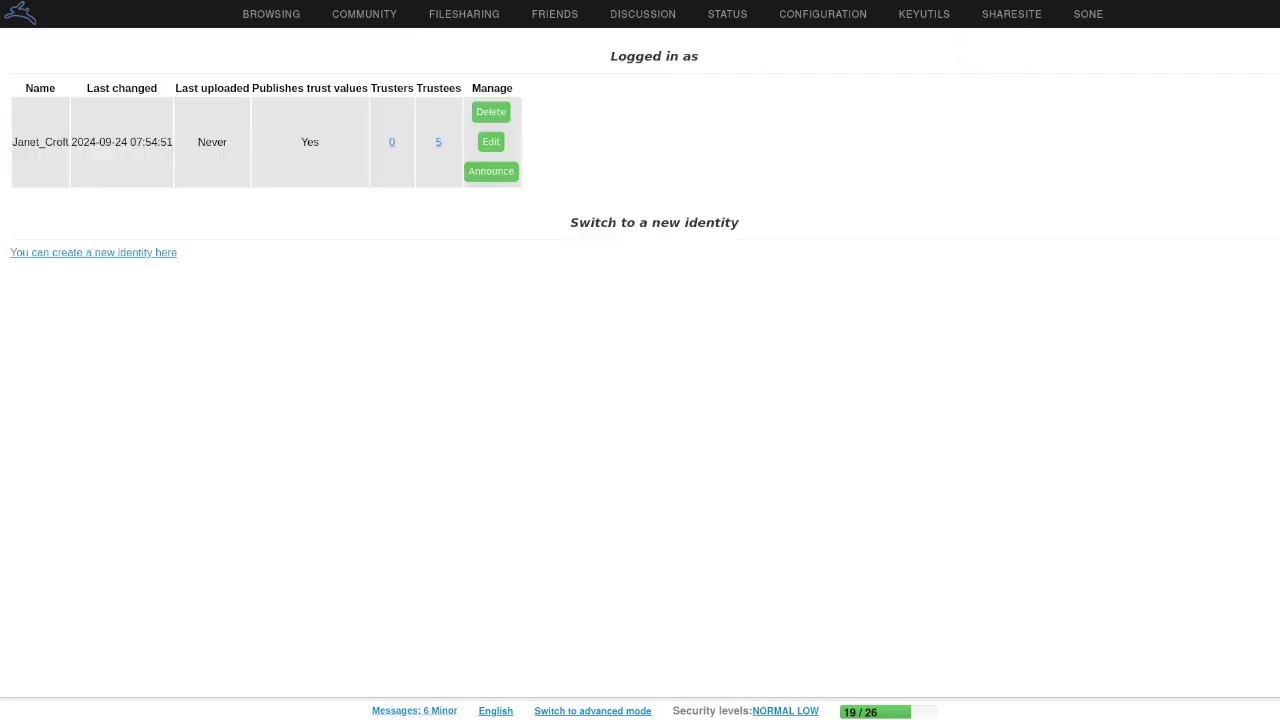
left_click(1088, 14)
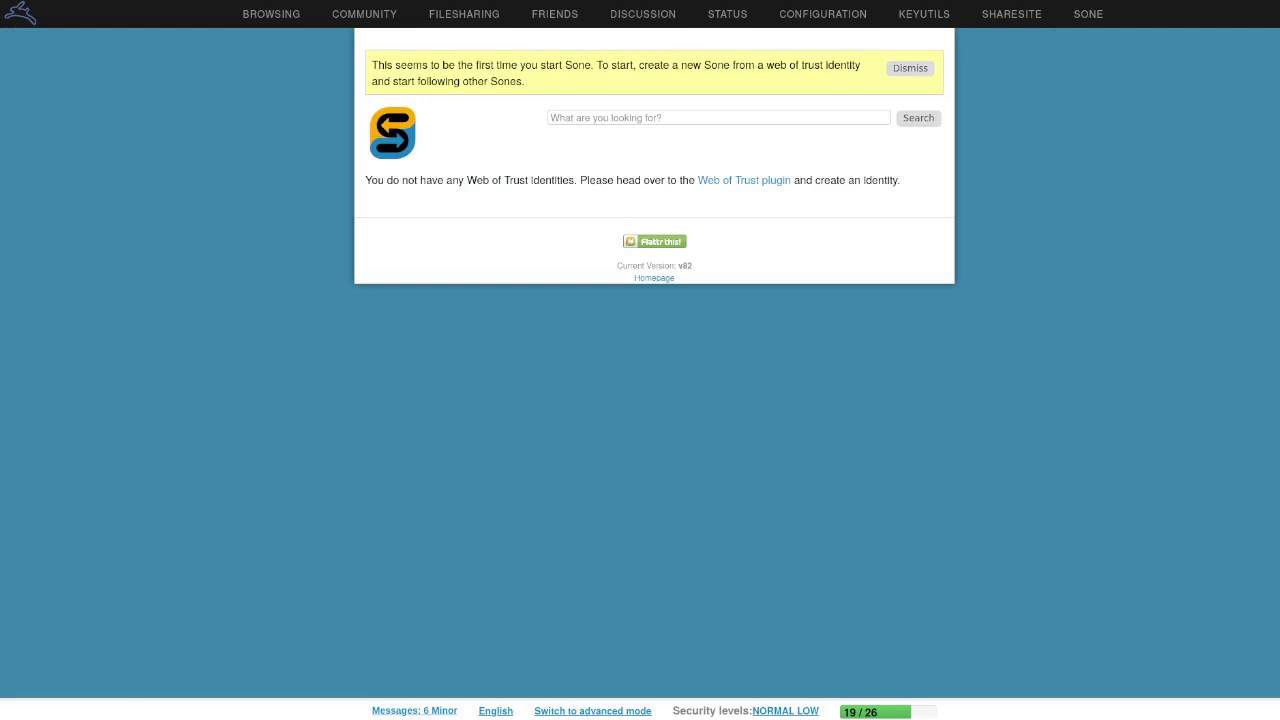
Reload the Sone plugin without removing it from the cache and reopen Sone's post feed
mouse_move(1088, 14)
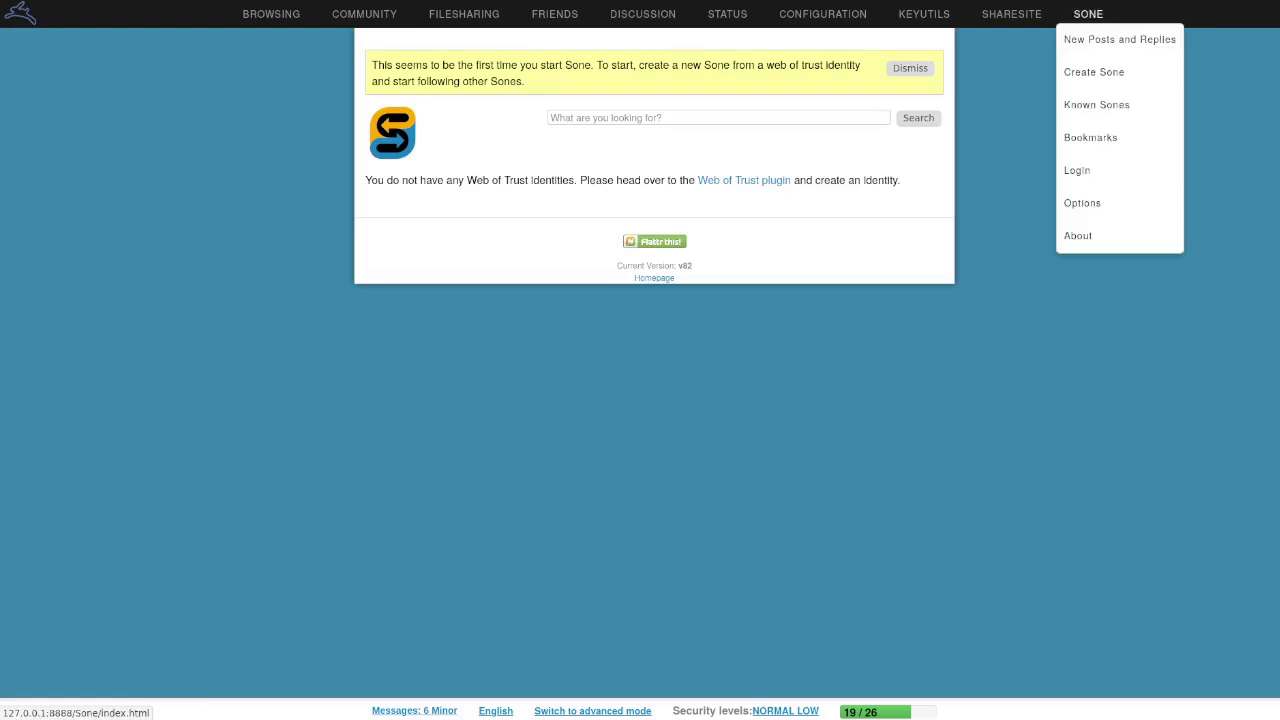
mouse_move(822, 14)
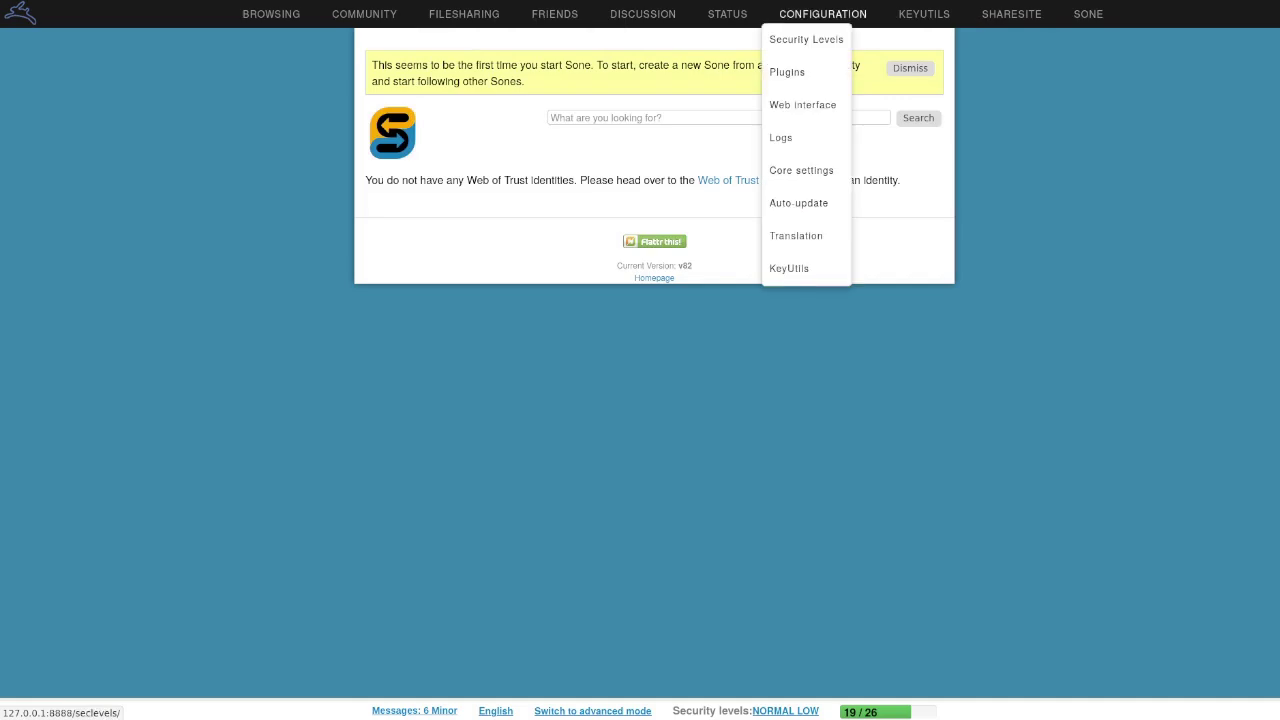
left_click(787, 72)
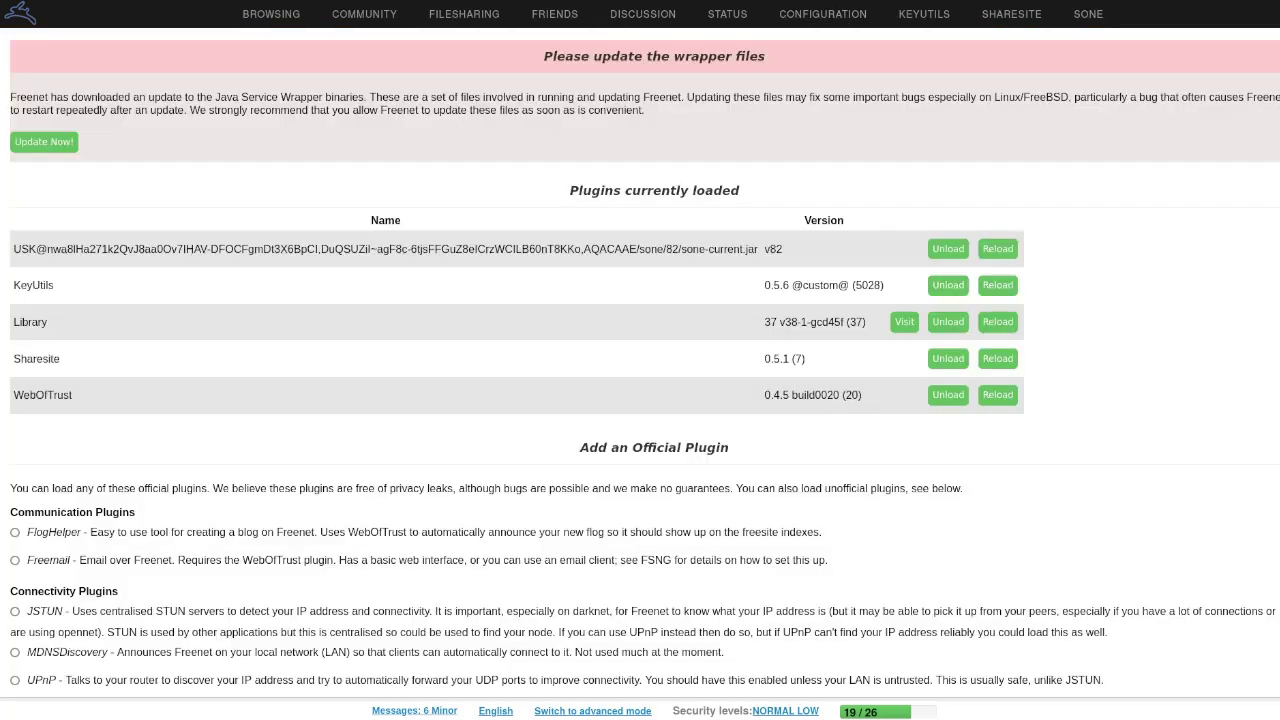
left_click(997, 248)
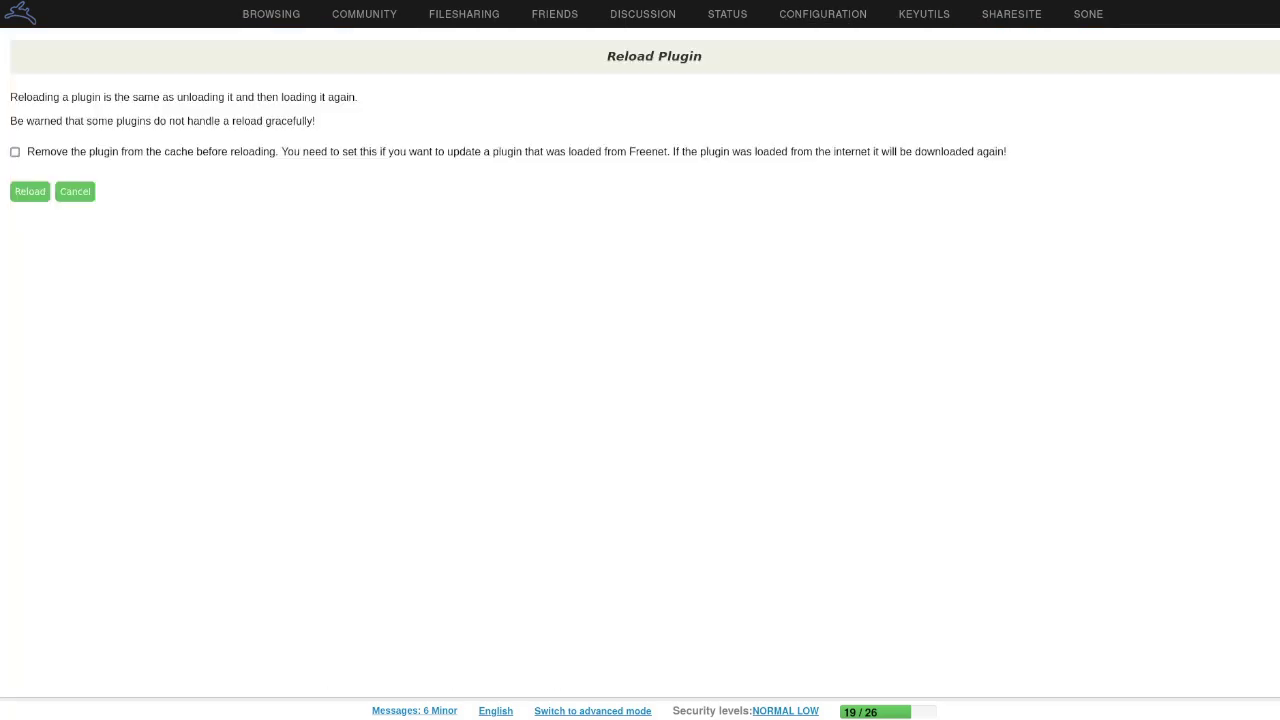
left_click(30, 191)
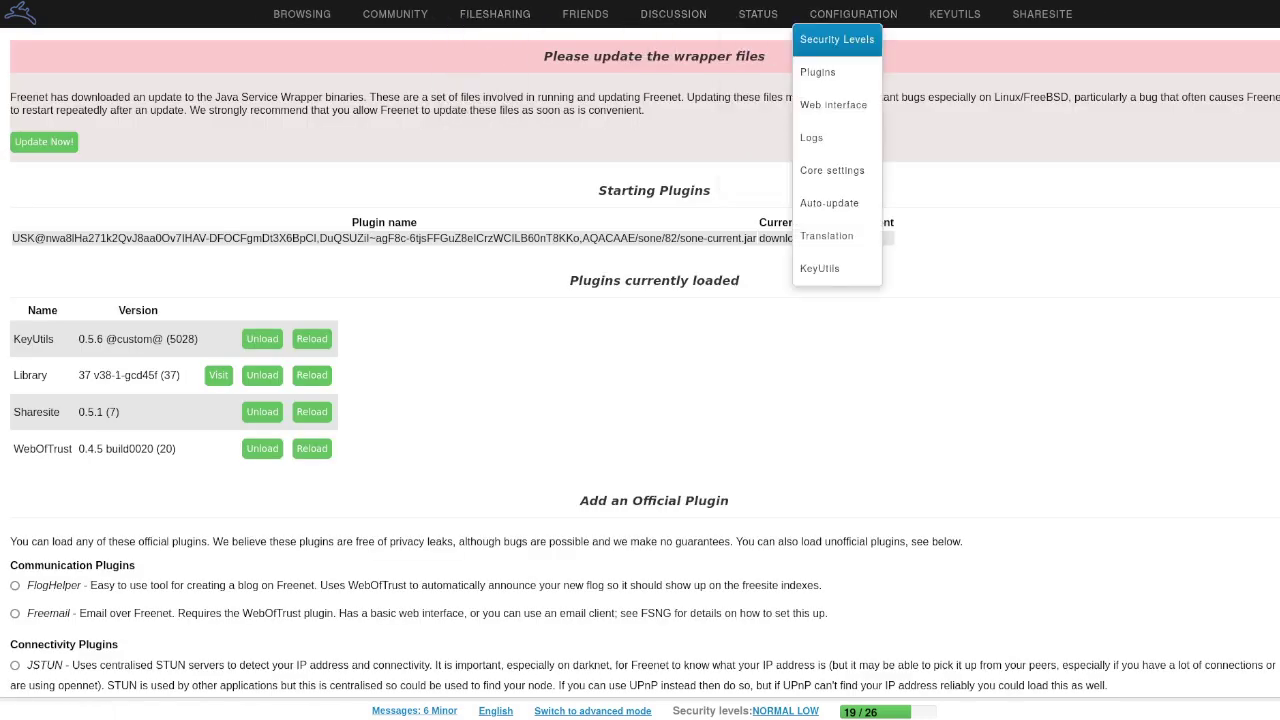
left_click(1088, 14)
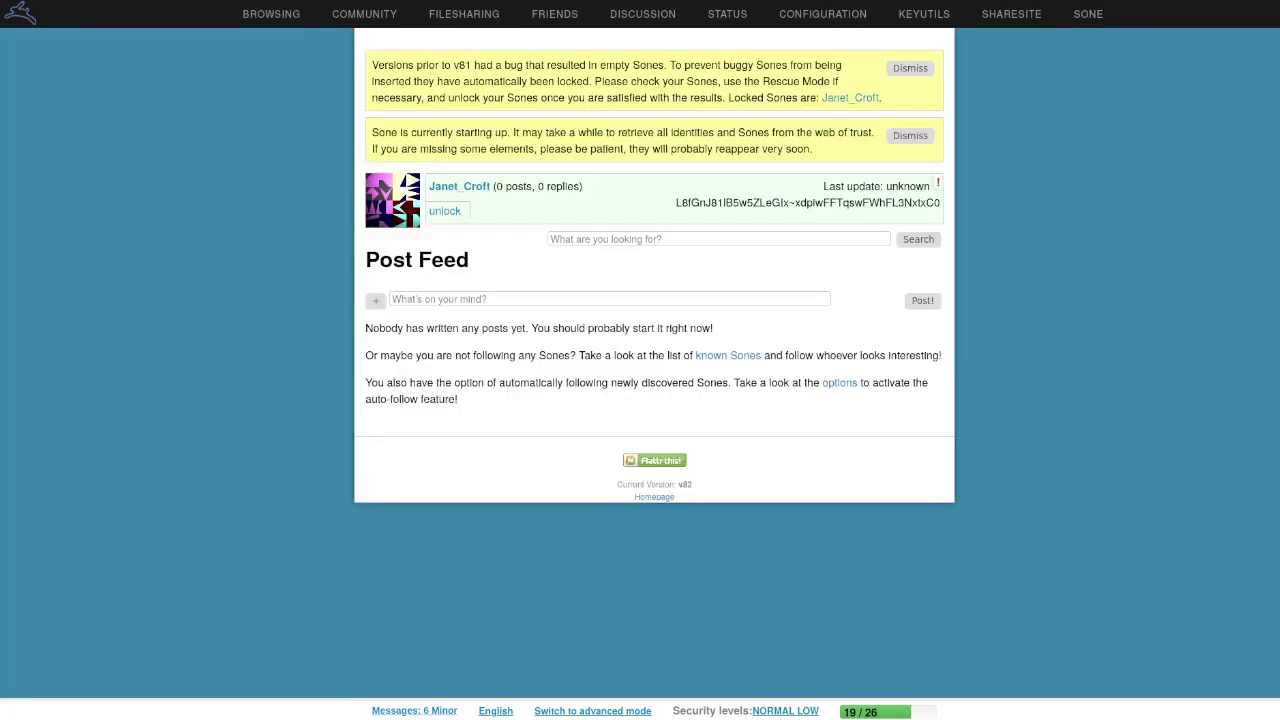
Write the post "This is just a test. This Sone will disappear again." in Sone's post feed
left_click(393, 300)
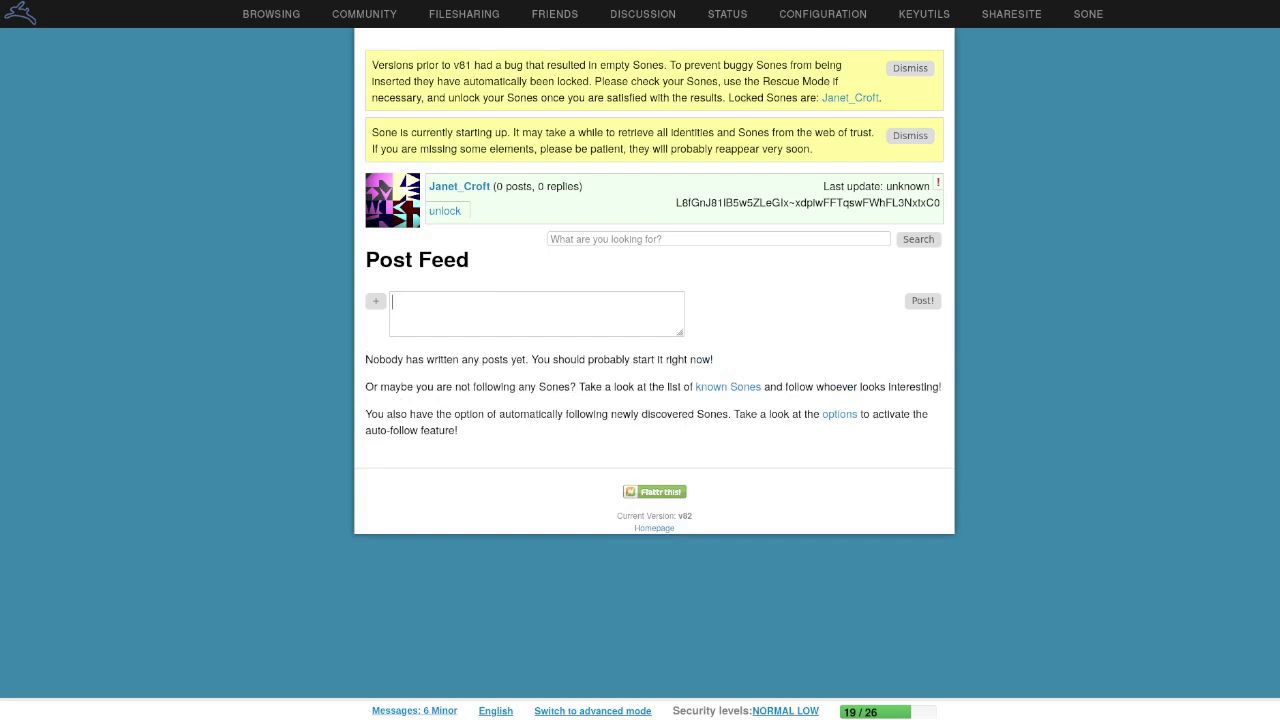
type("This is just a test. Sone will dis")
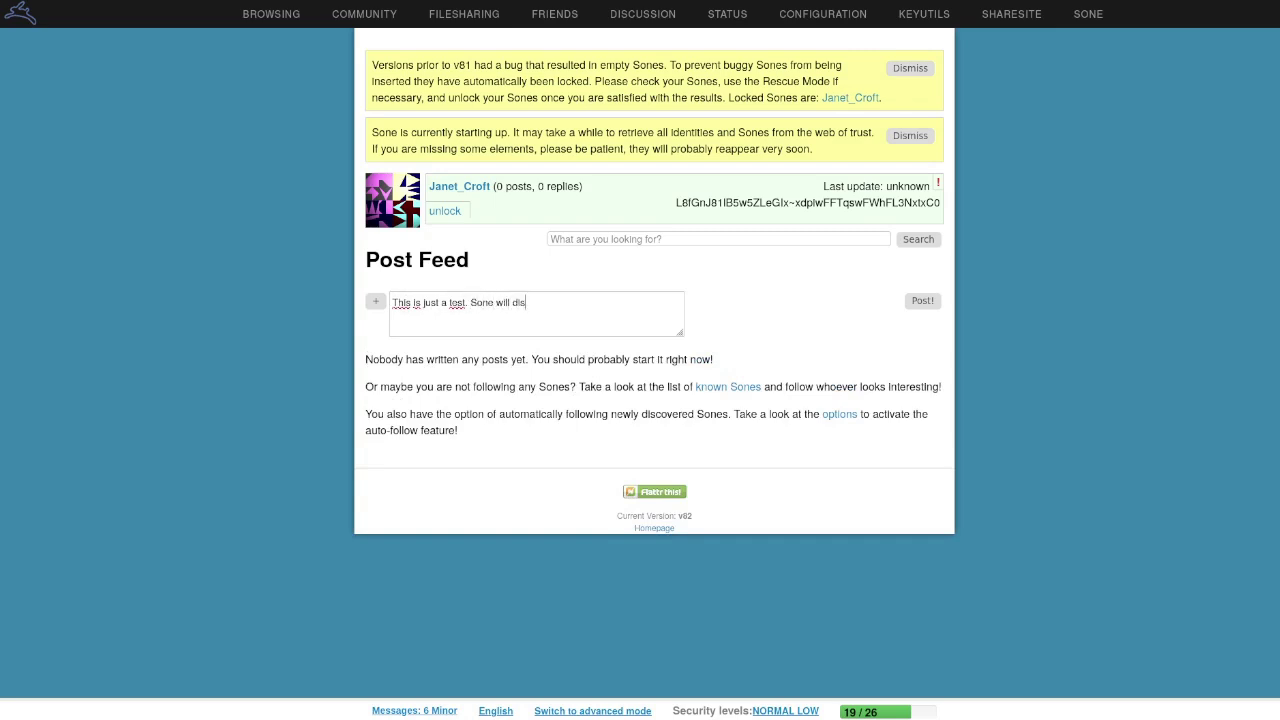
type("appear again.")
type("This")
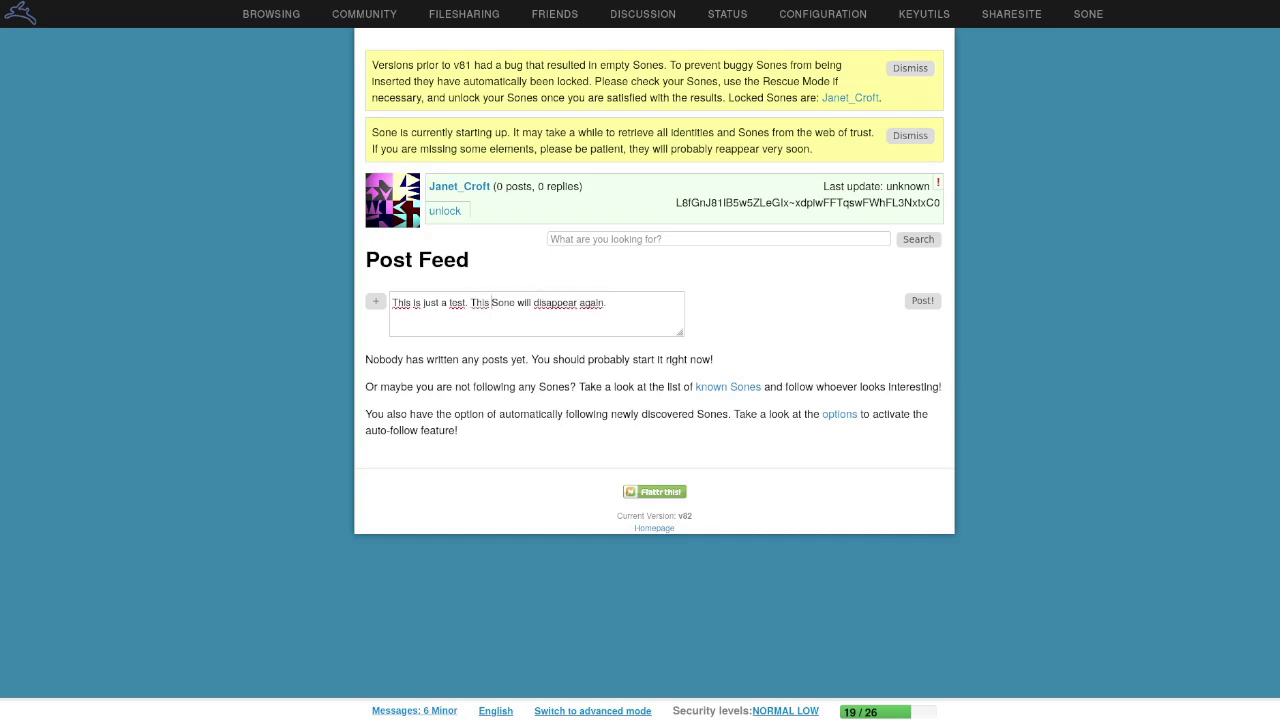
left_click(606, 302)
key("Return")
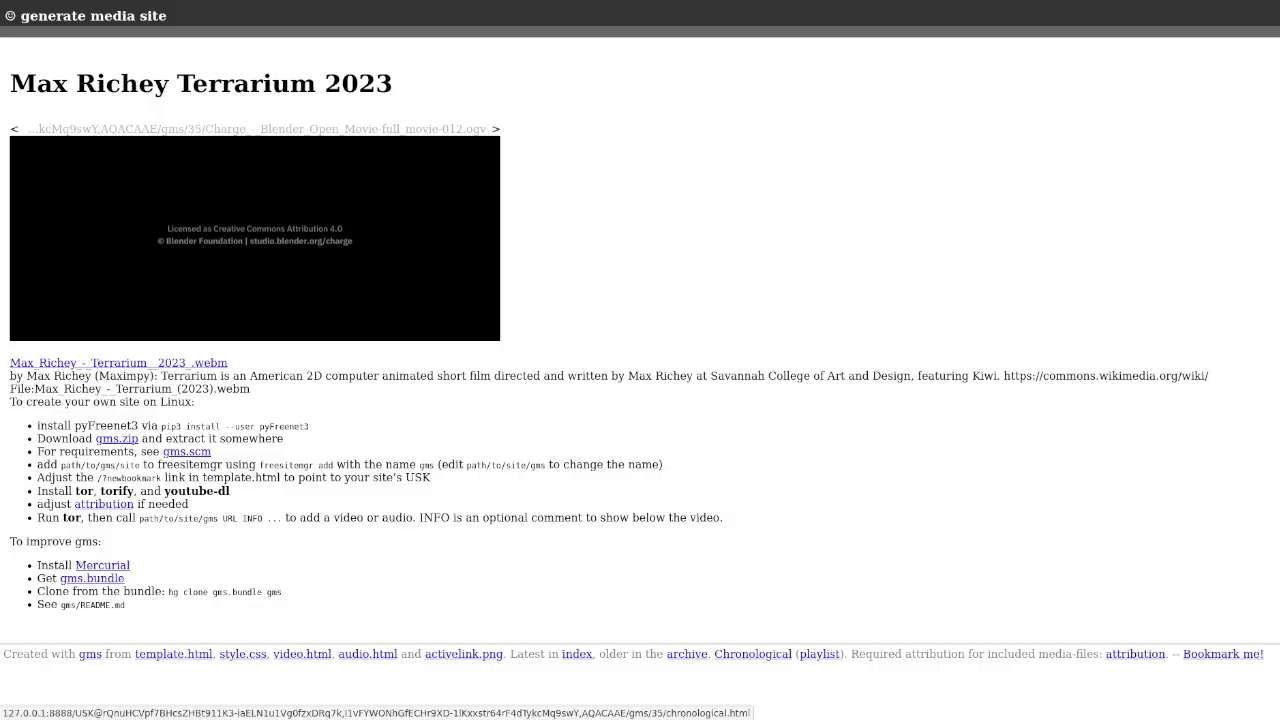
Open Generate Media Site's chronological list and look through its movies down to Sintel
left_click(752, 654)
scroll(640, 360, "down", 7)
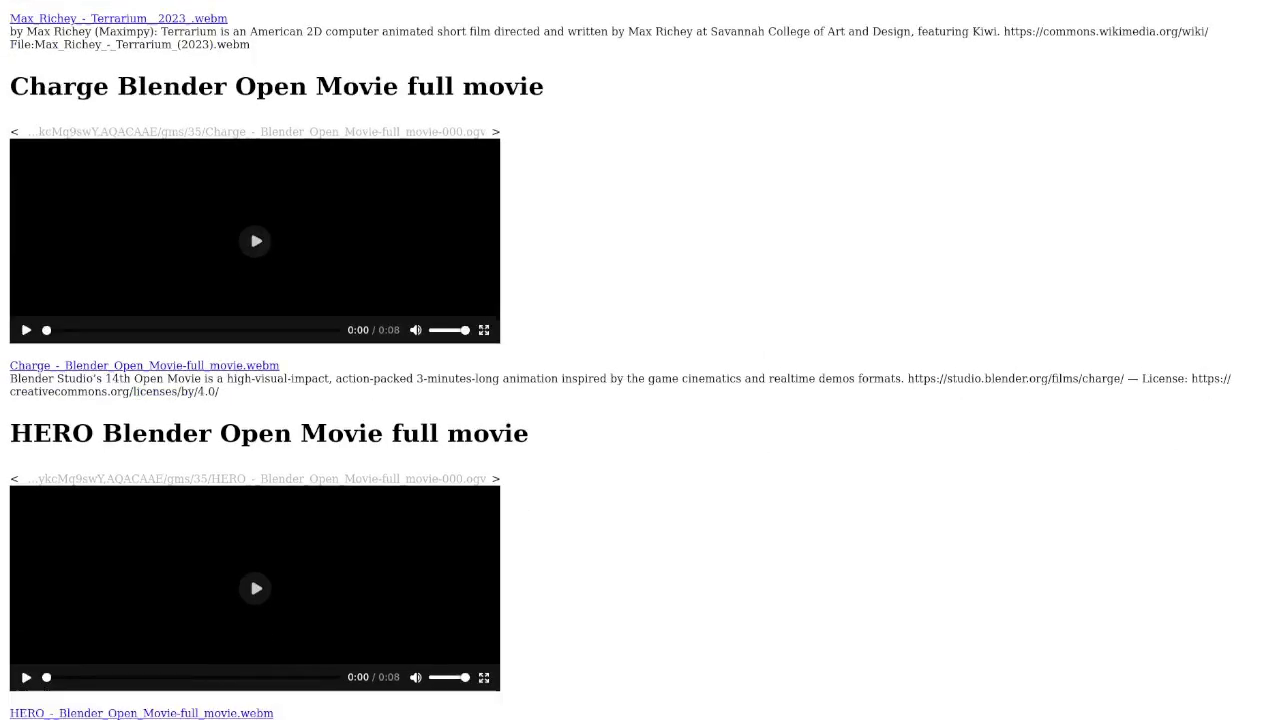
scroll(640, 360, "down", 1)
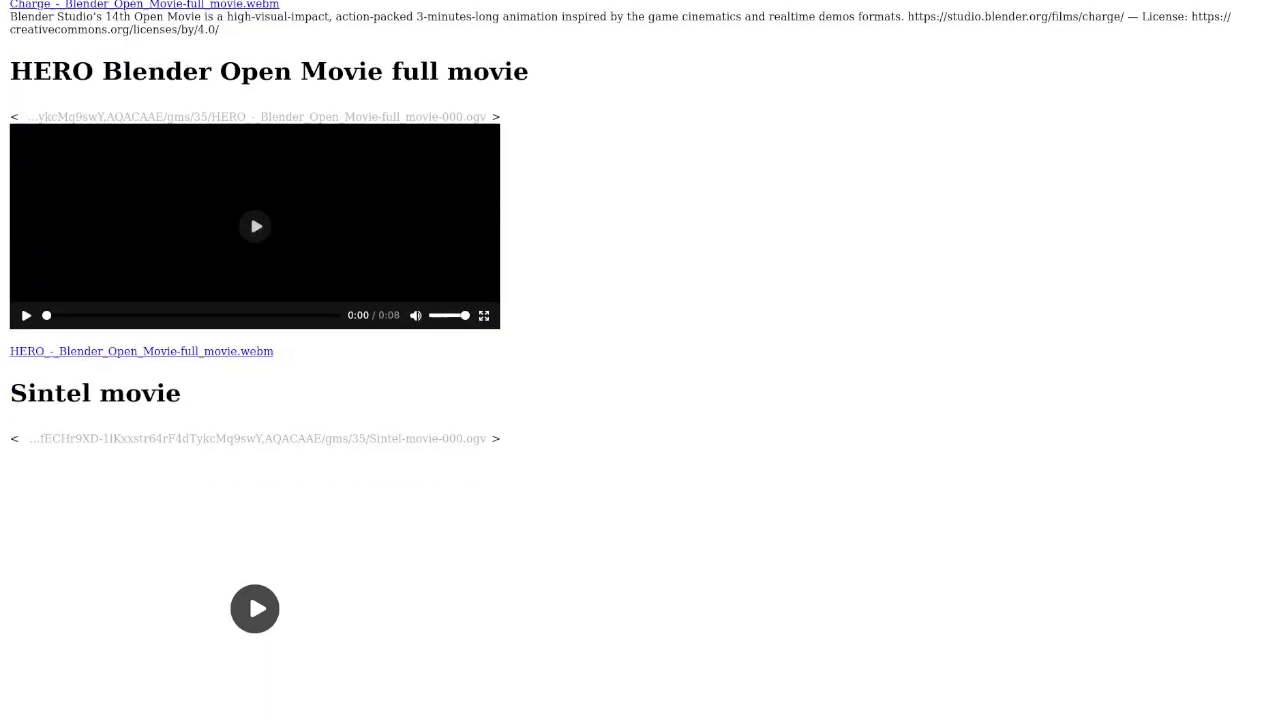
key("space")
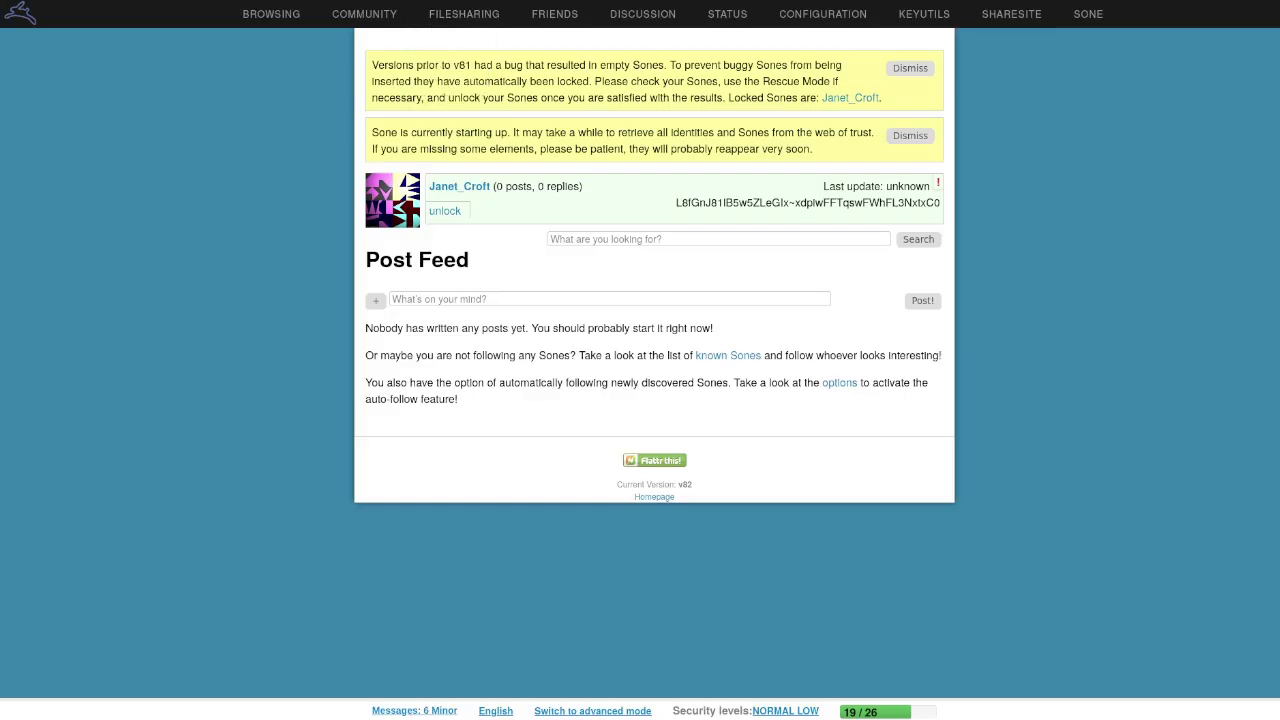
Refresh Sone's post feed and examine the published test post and its reply field
mouse_move(1088, 14)
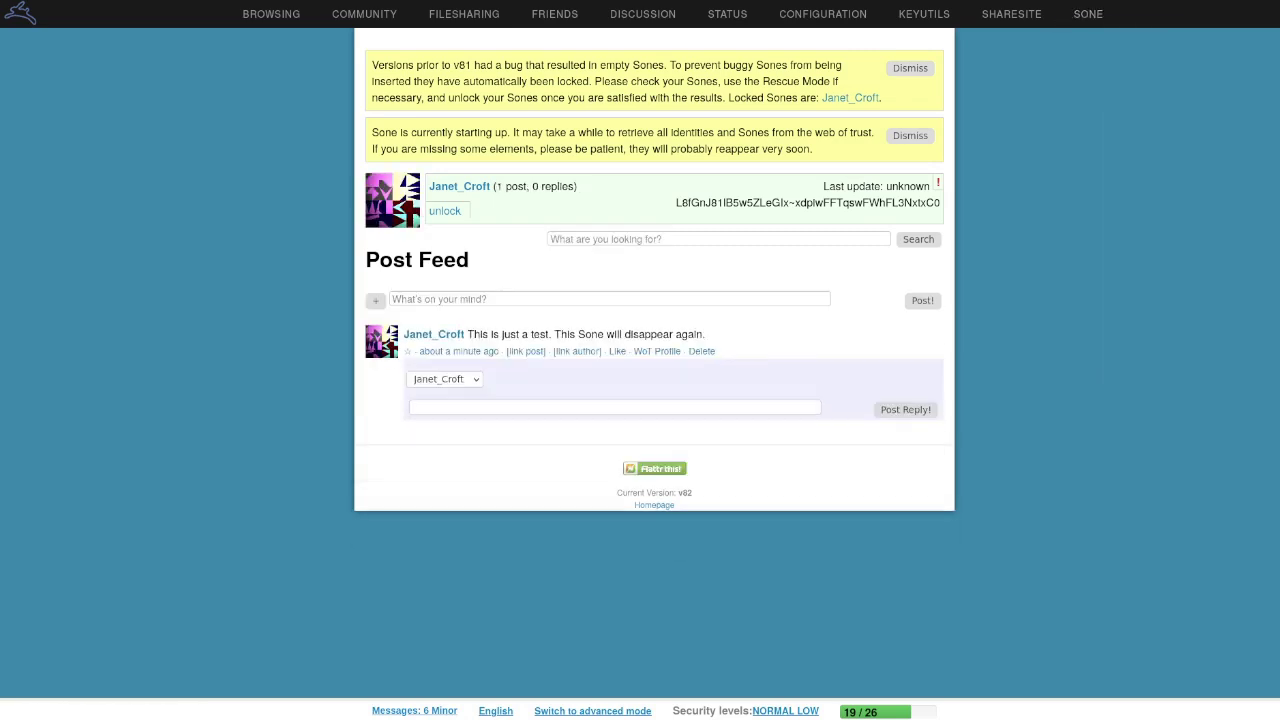
triple_click(585, 334)
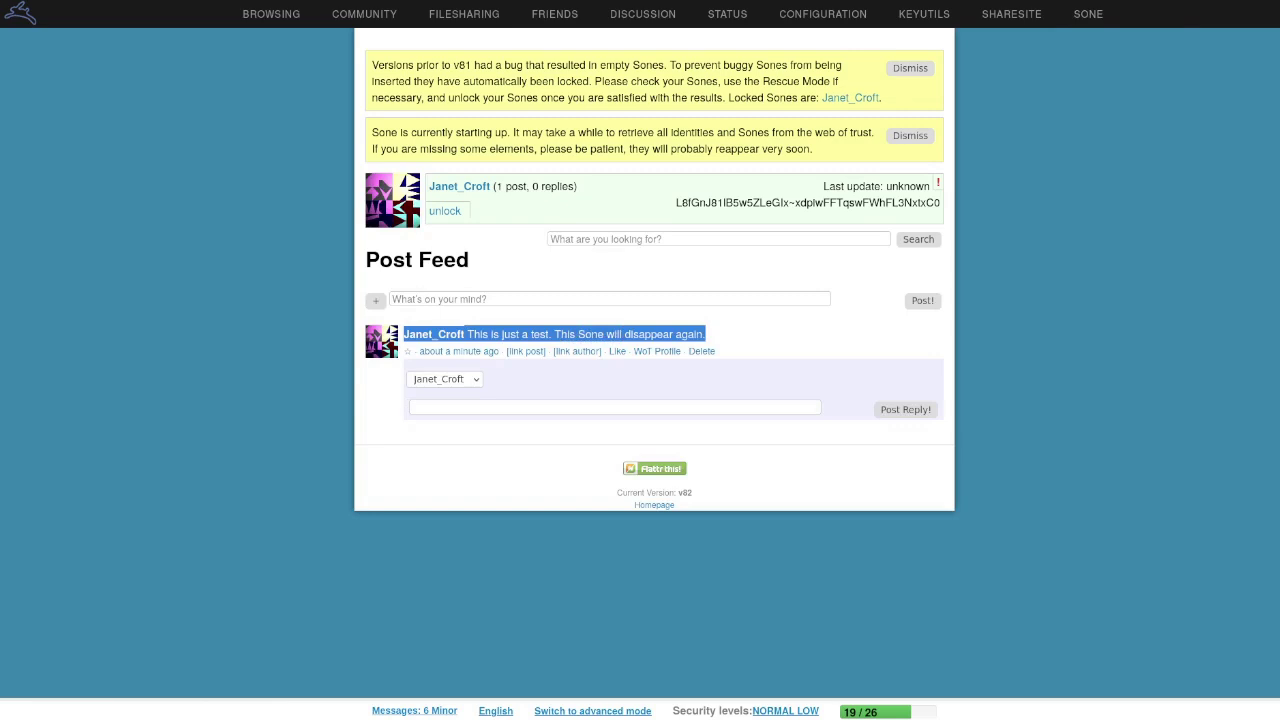
left_click(414, 407)
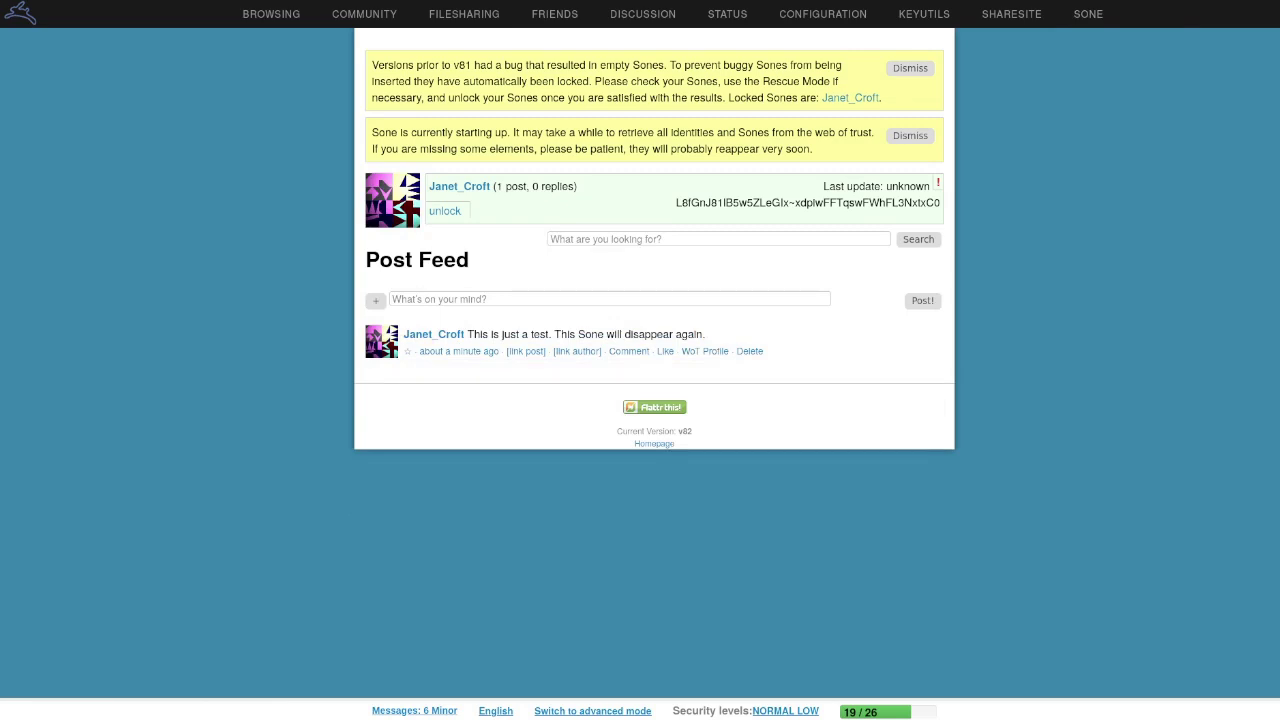
Reply to the test post with the comment "First message sent! It will take a while until the existing messages are loaded."
left_click(629, 351)
type("M")
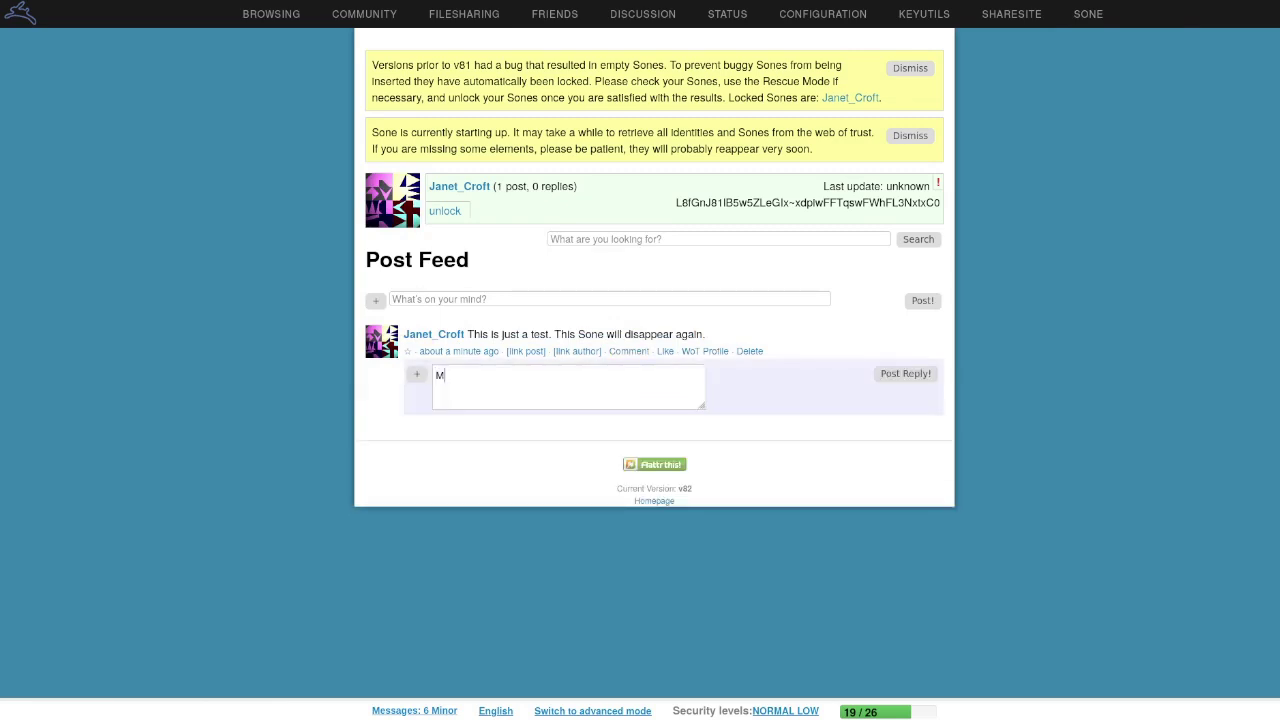
type("essage sent")
key("Home")
type("First")
key("shift+Right")
type("m")
key("End")
type("! It will take a")
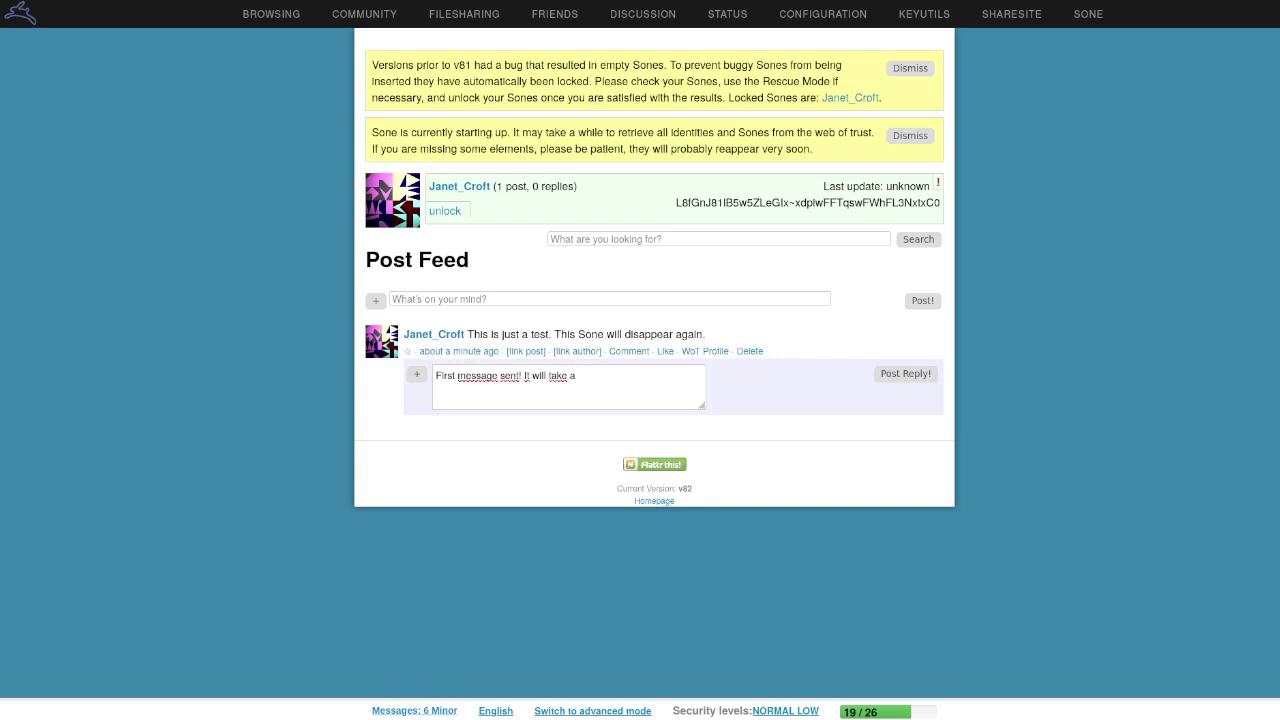
type(" while until the existing l")
type("D")
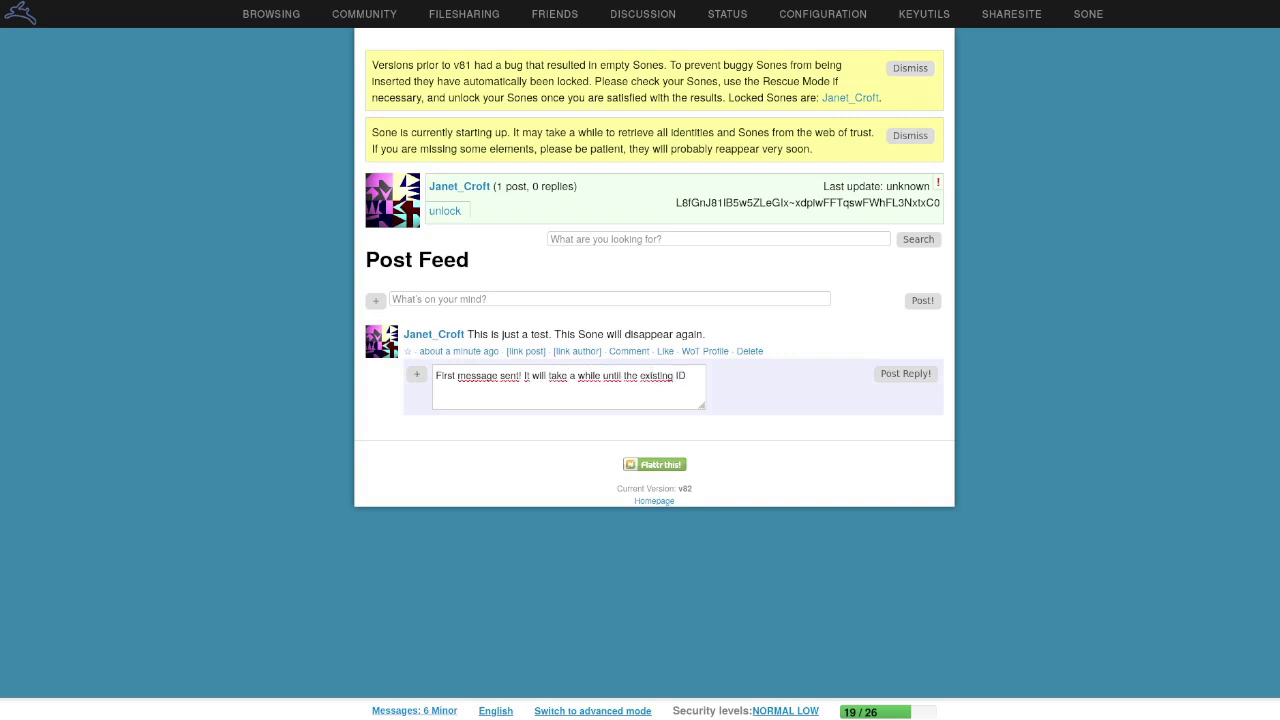
key("BackSpace")
key("BackSpace")
type("messages are loaded.")
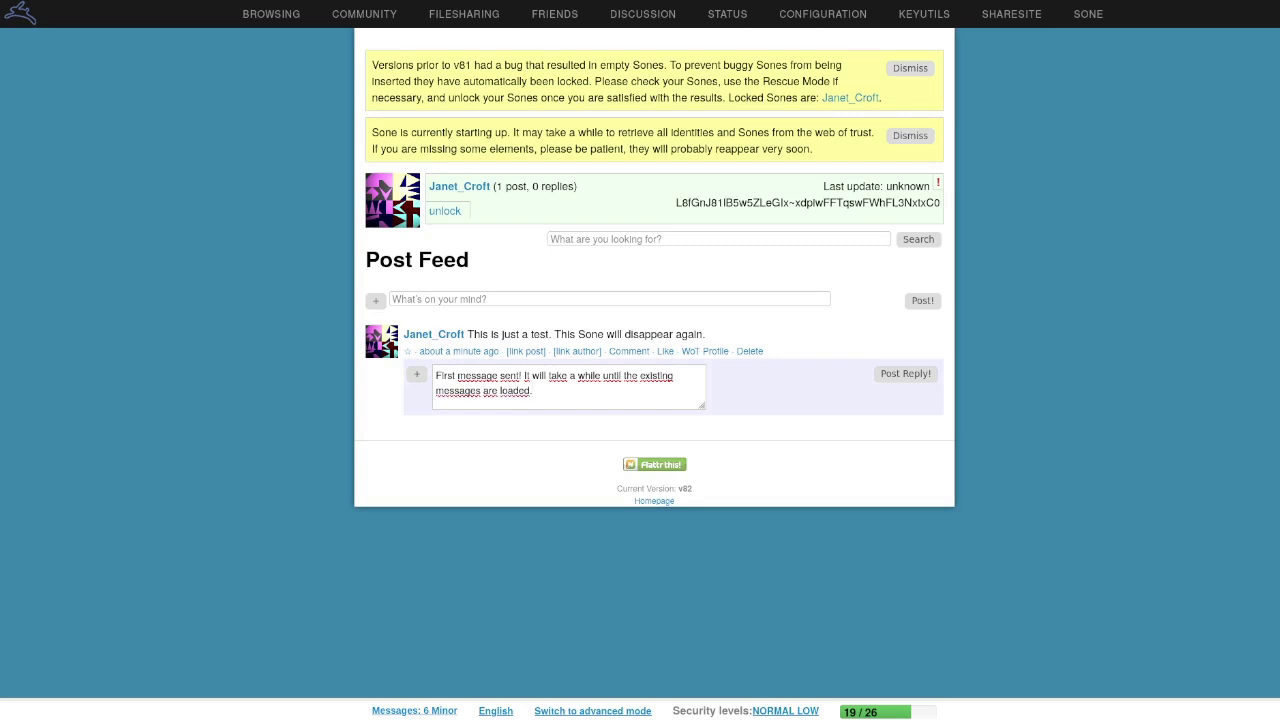
key("Return")
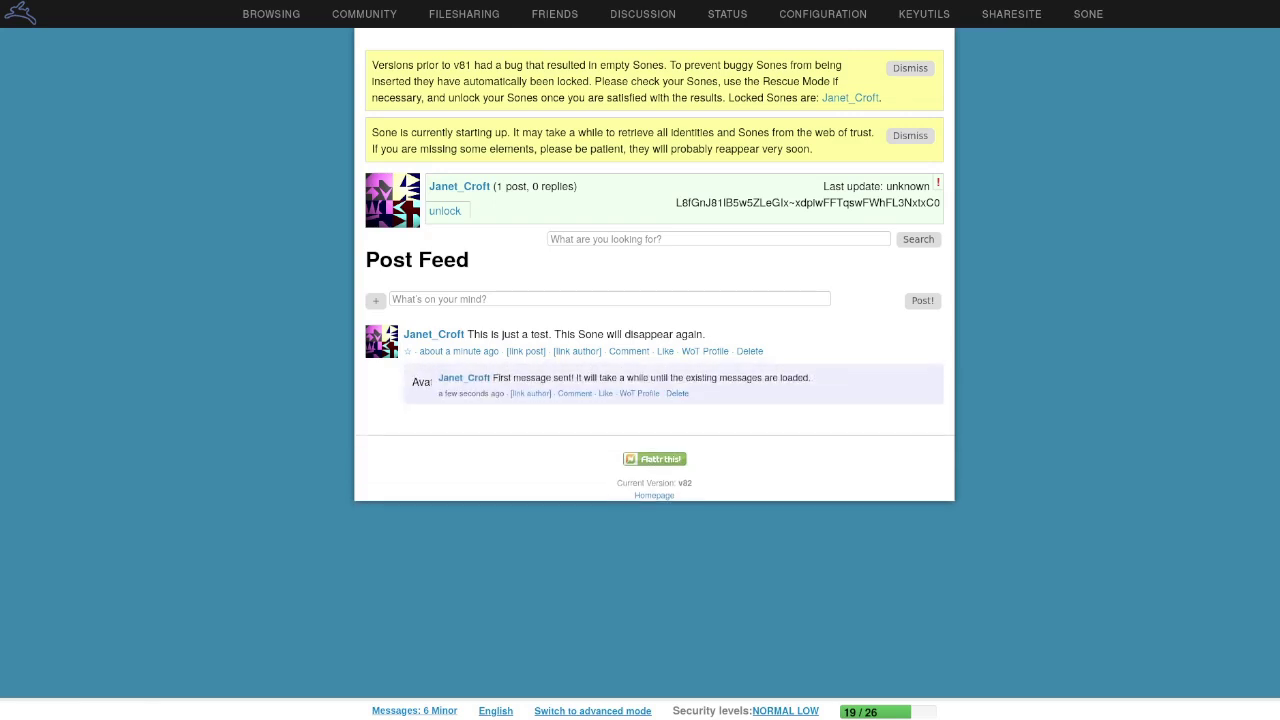
Open the list of known Sones and dismiss the notice about automatically locked Sones
mouse_move(1088, 14)
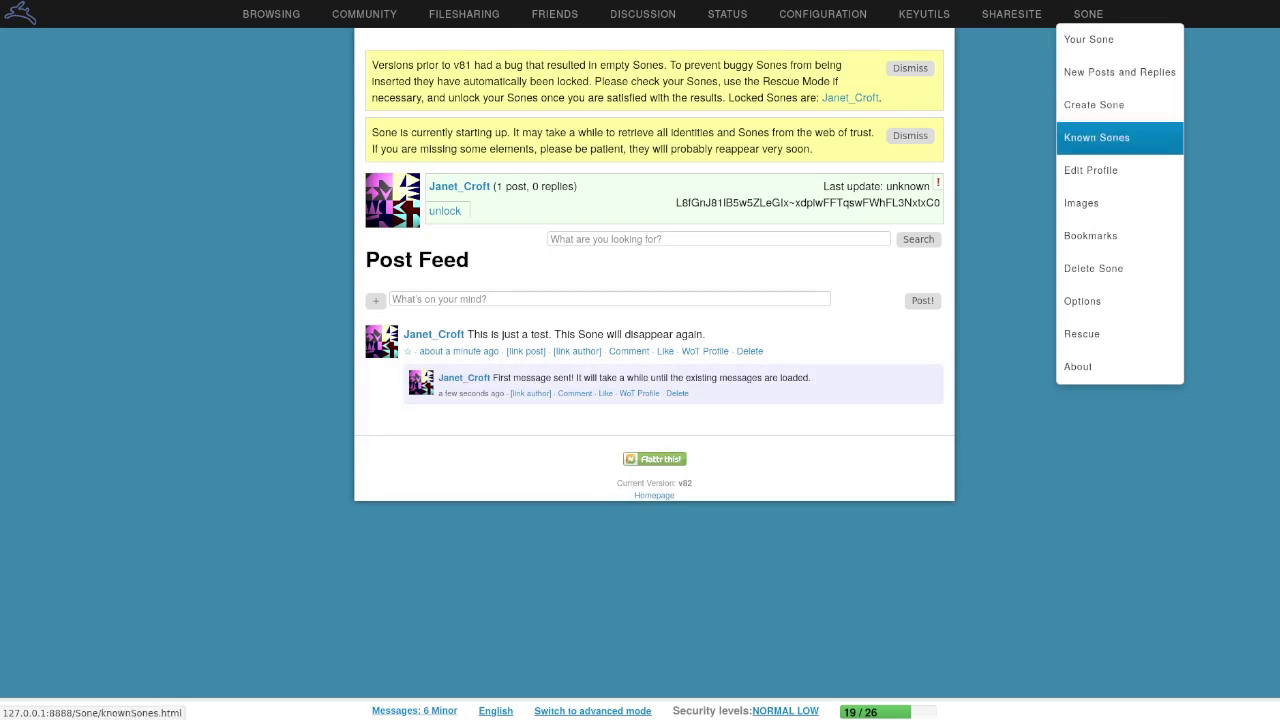
left_click(1097, 137)
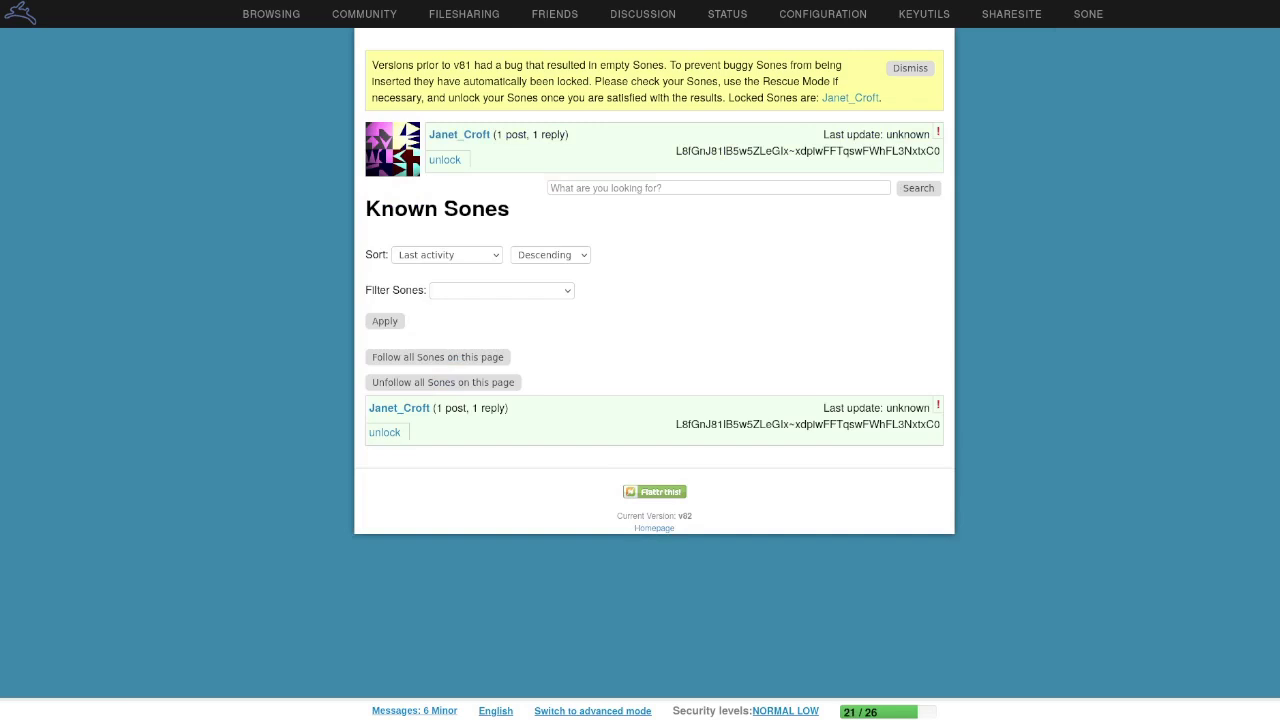
left_click(910, 67)
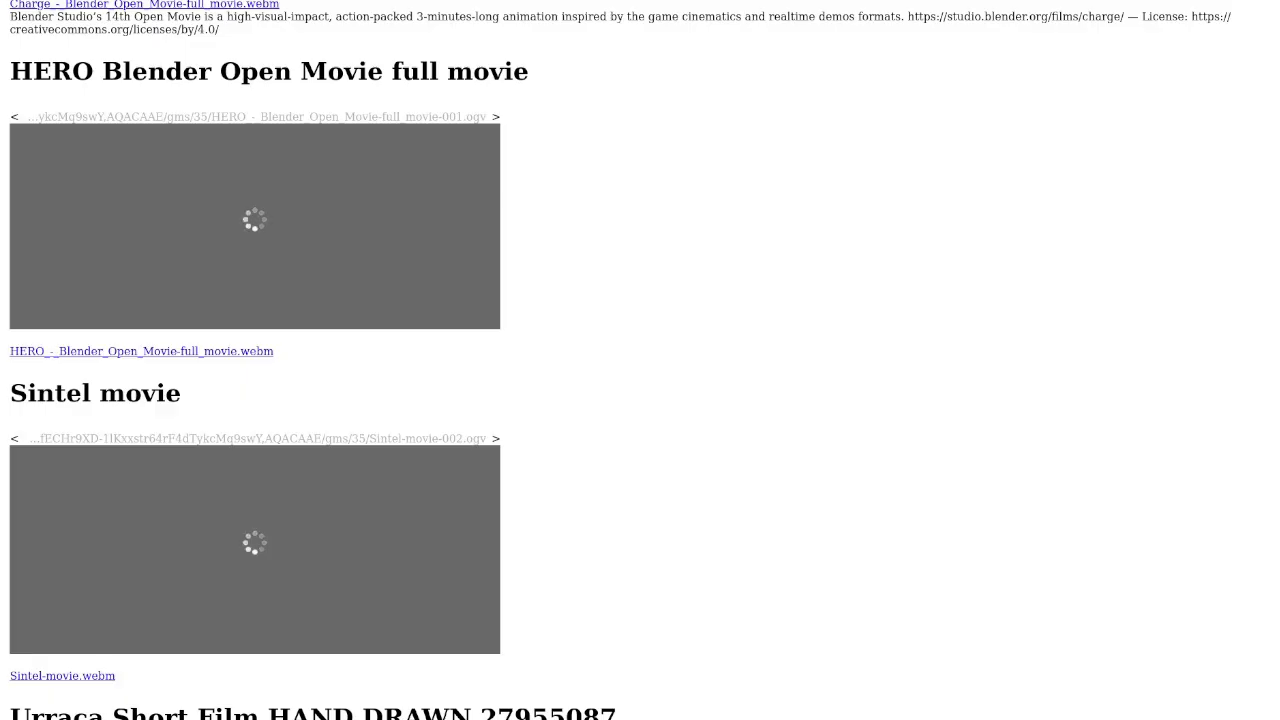
Return to the media site's movie list and look from Sintel down to the Urraca and Afternoon Class short films
scroll(640, 360, "down", 5)
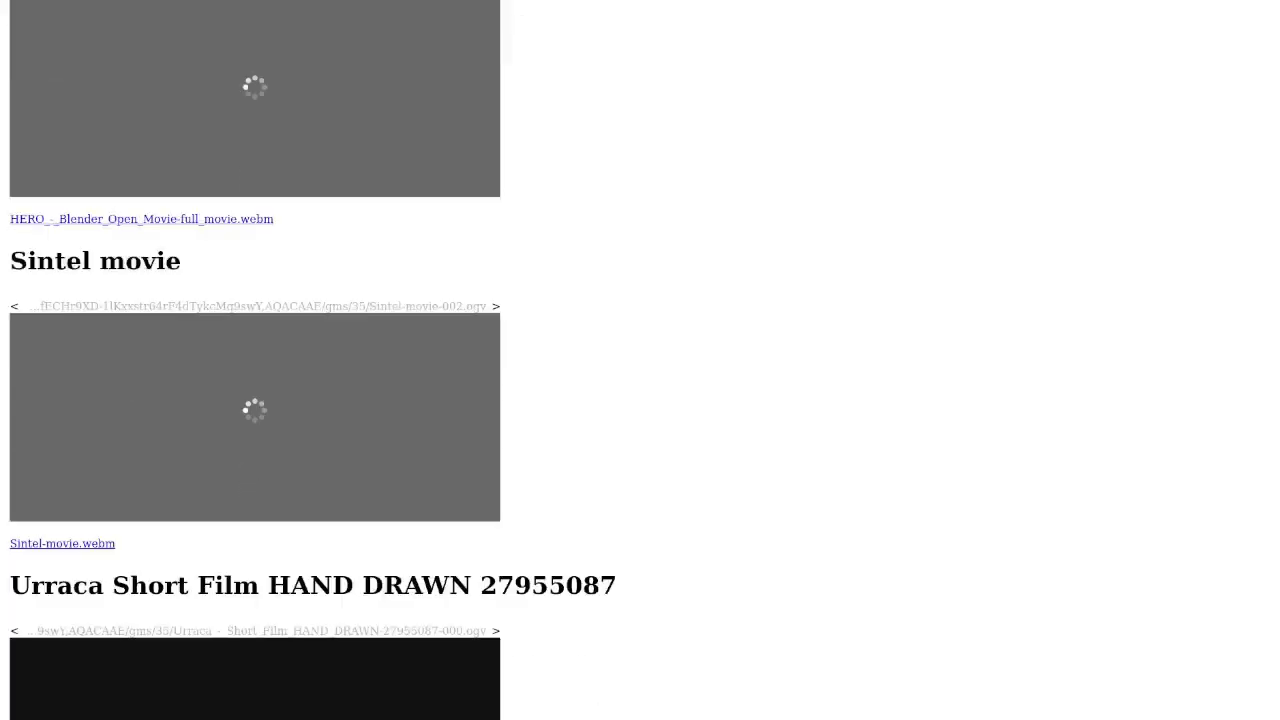
scroll(640, 360, "down", 2)
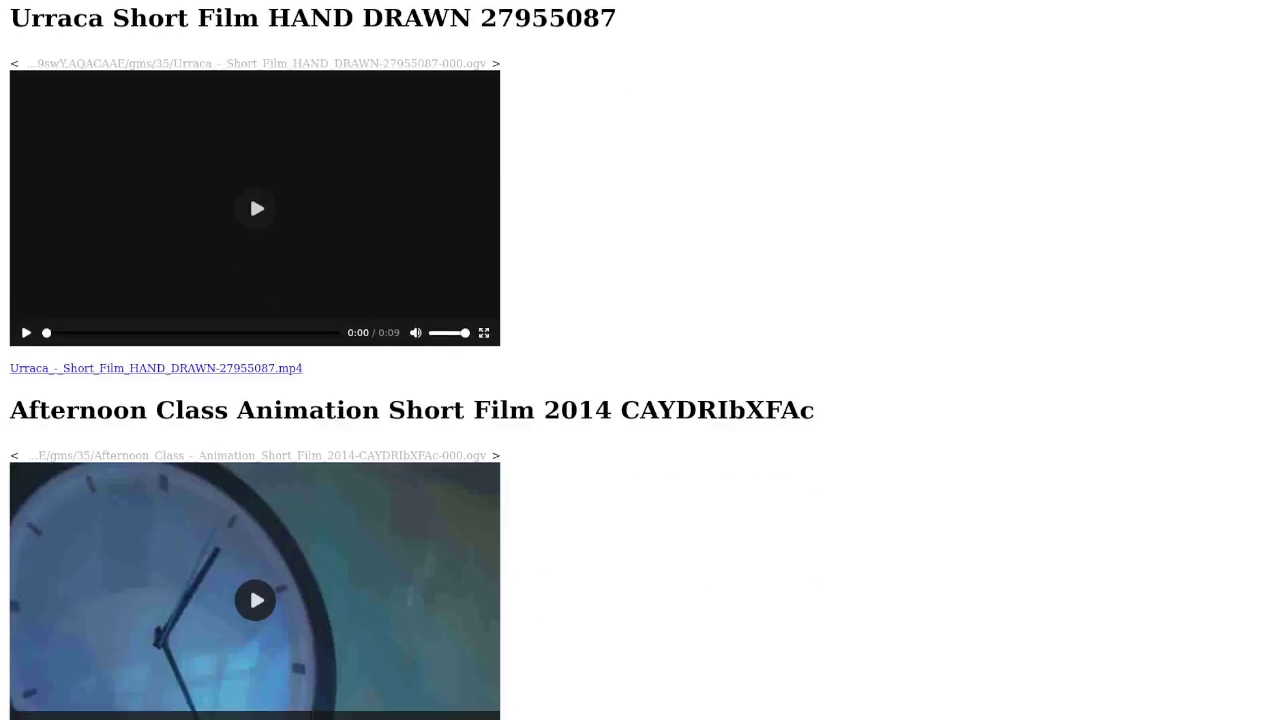